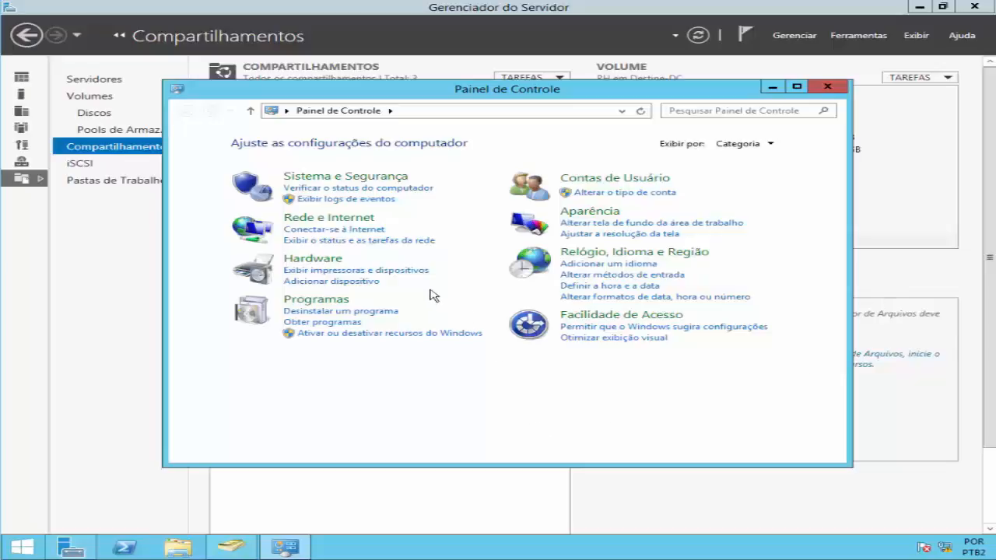
Step: Start adding a printer in Dispositivos e Impressoras, using the existing port LPT1: (Porta de impressora)
{"action": "left_click", "coordinate": [366, 272]}
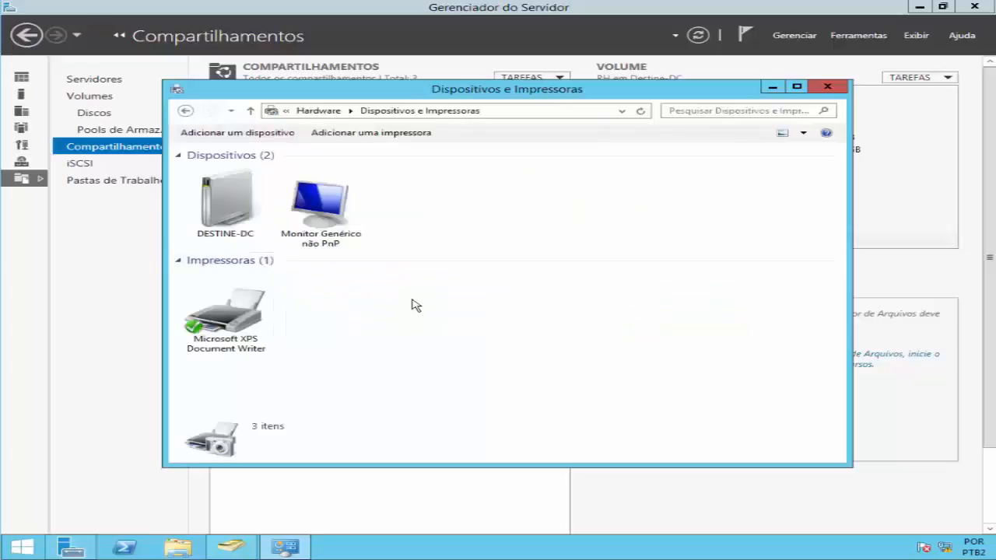
{"action": "left_click", "coordinate": [235, 323]}
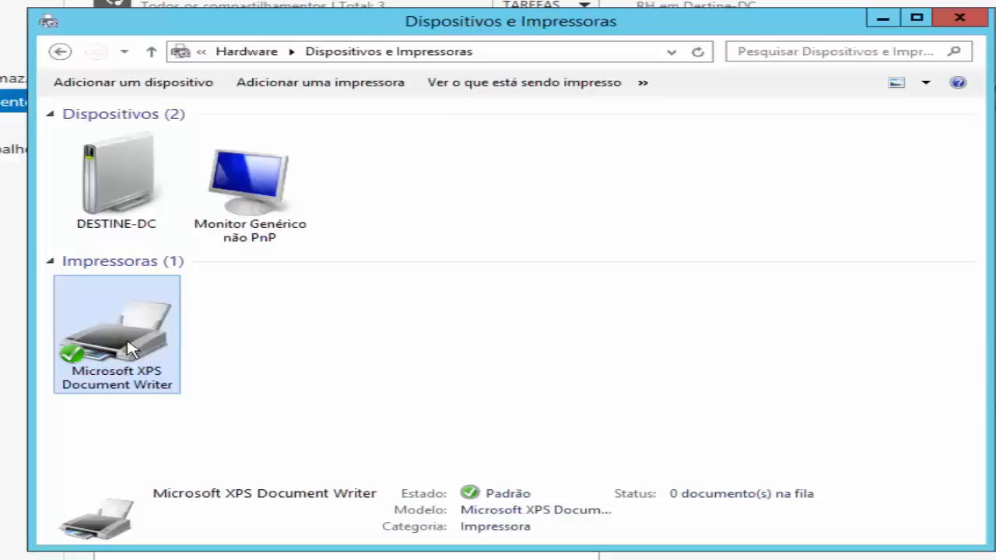
{"action": "left_click", "coordinate": [319, 84]}
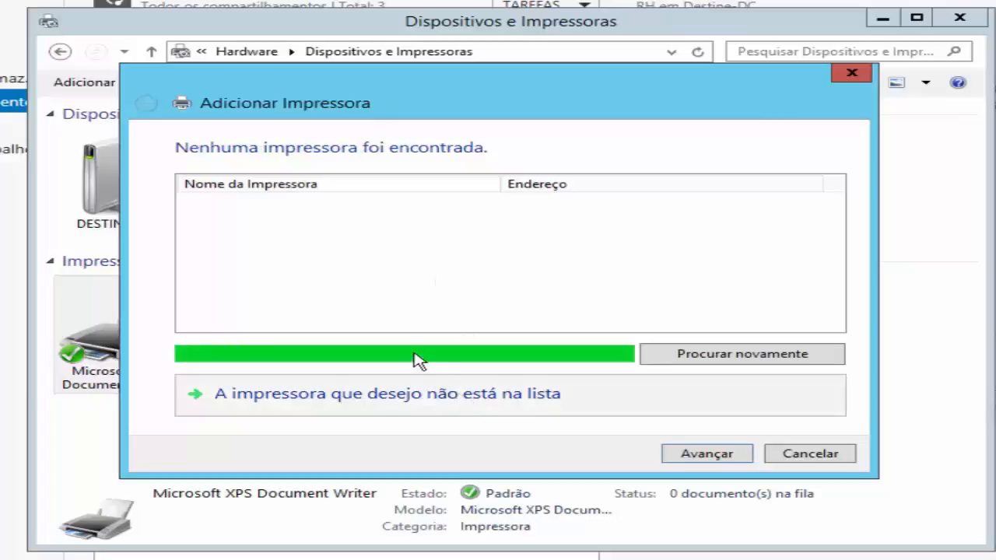
{"action": "left_click", "coordinate": [703, 455]}
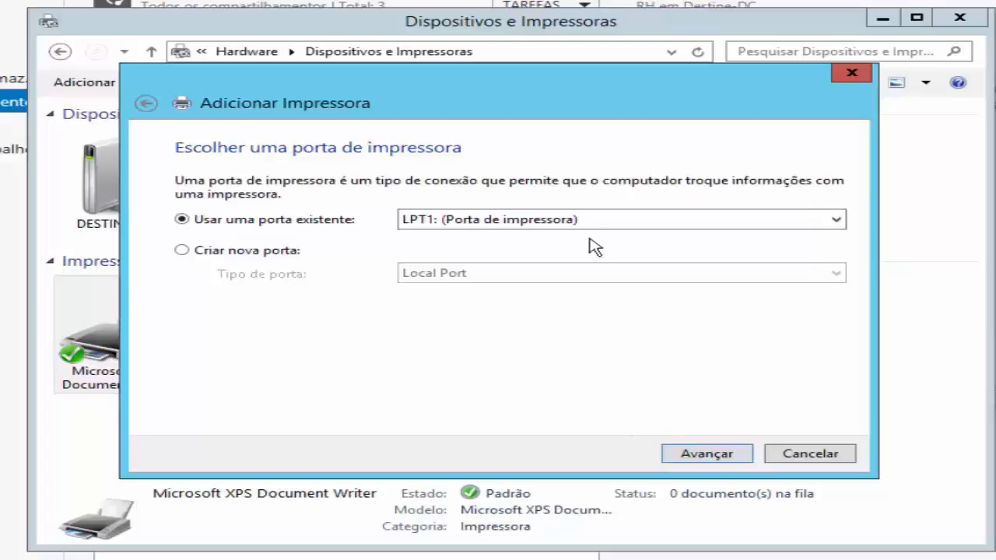
{"action": "left_click", "coordinate": [680, 456]}
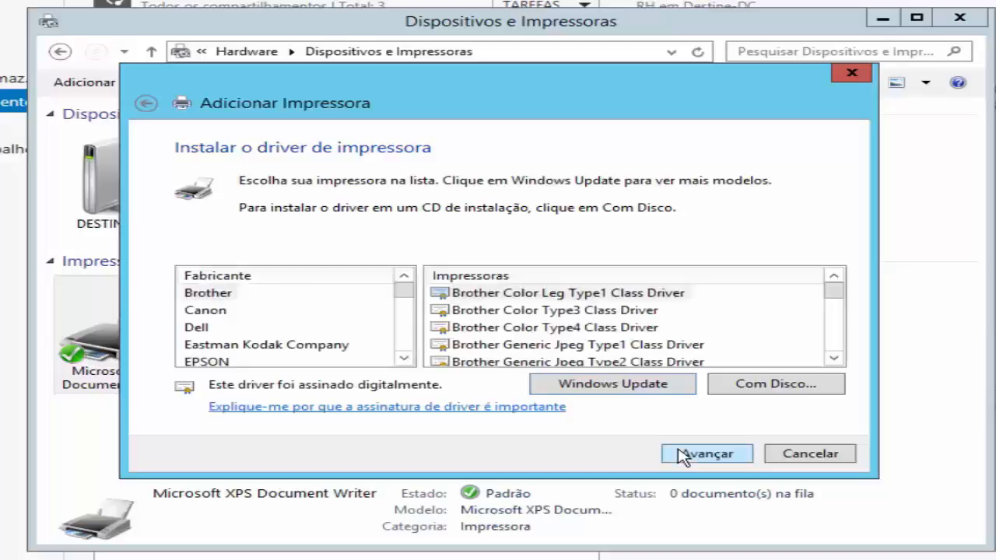
Step: Choose the manufacturer Brother and the Brother Color Leg Type1 Class Driver as the printer driver
{"action": "left_click", "coordinate": [222, 295]}
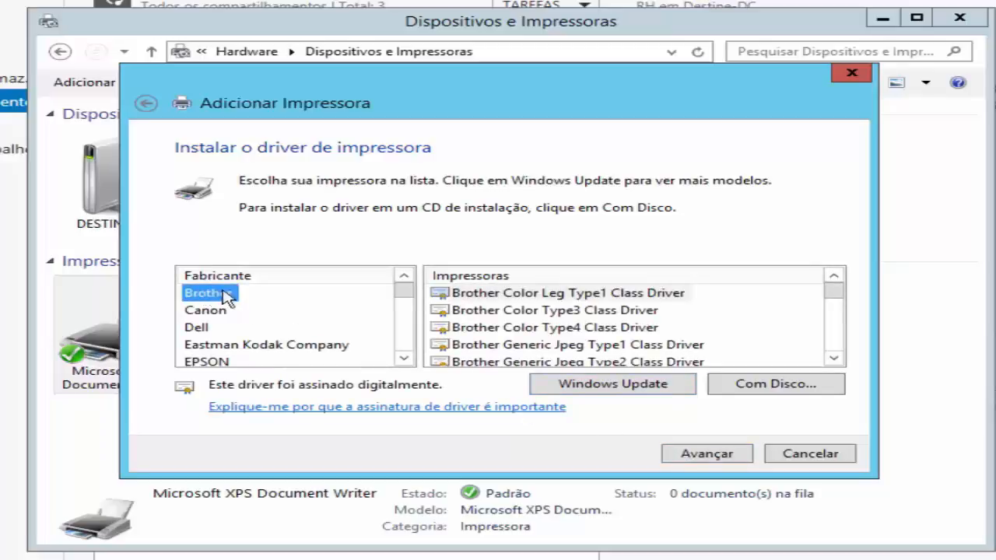
{"action": "left_click", "coordinate": [520, 295]}
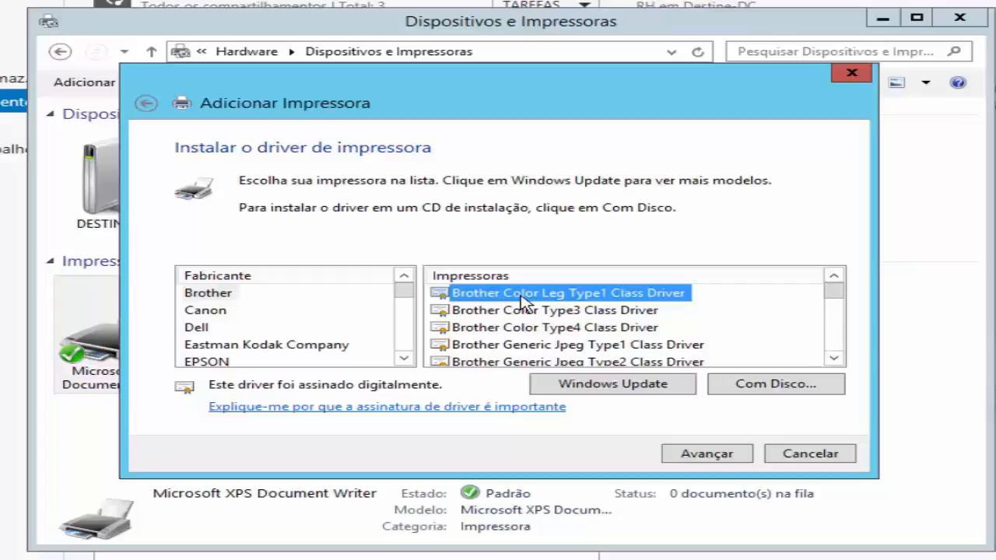
{"action": "left_click", "coordinate": [709, 454]}
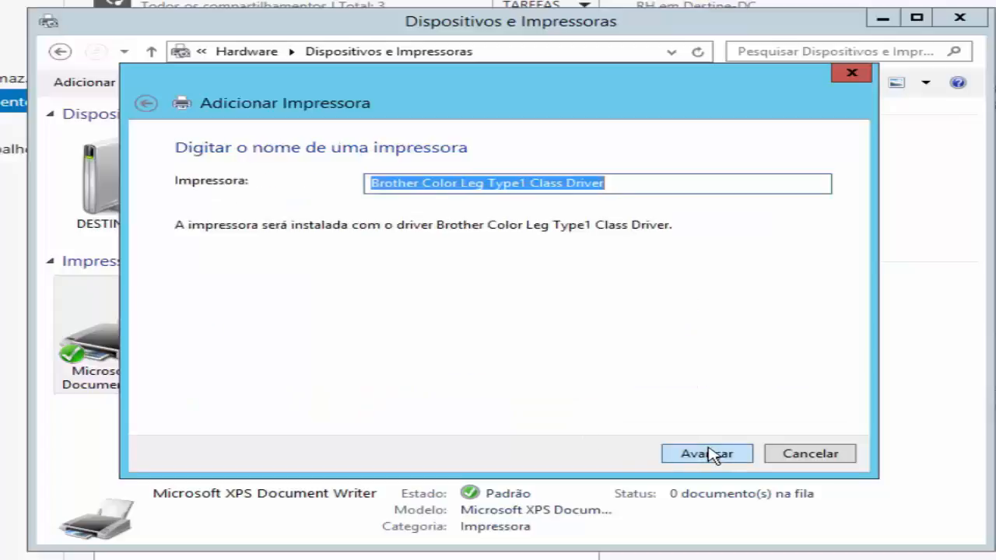
Step: Shorten the new printer's name to Brother and install it
{"action": "left_click_drag", "start_coordinate": [619, 182], "coordinate": [431, 199]}
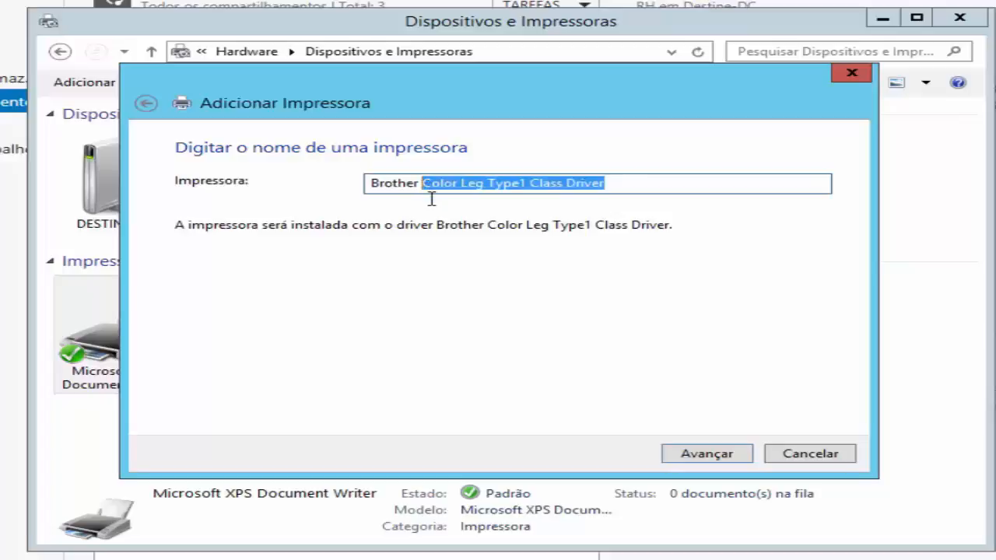
{"action": "key", "text": "BackSpace"}
{"action": "key", "text": "BackSpace"}
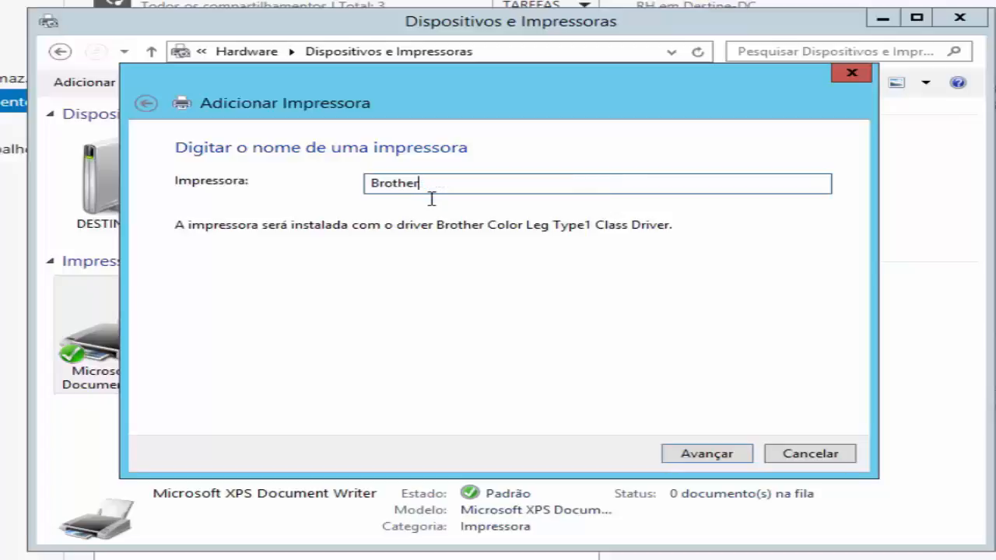
{"action": "left_click", "coordinate": [722, 461]}
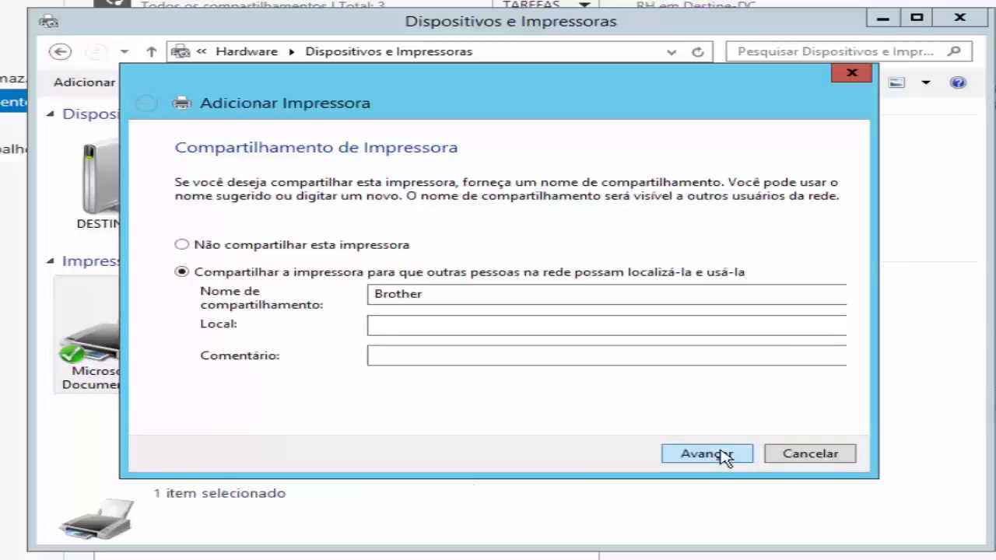
Step: Share the printer as "Brother padrão" with location "casa" and comment "só drive", and finish adding it
{"action": "left_click", "coordinate": [447, 296]}
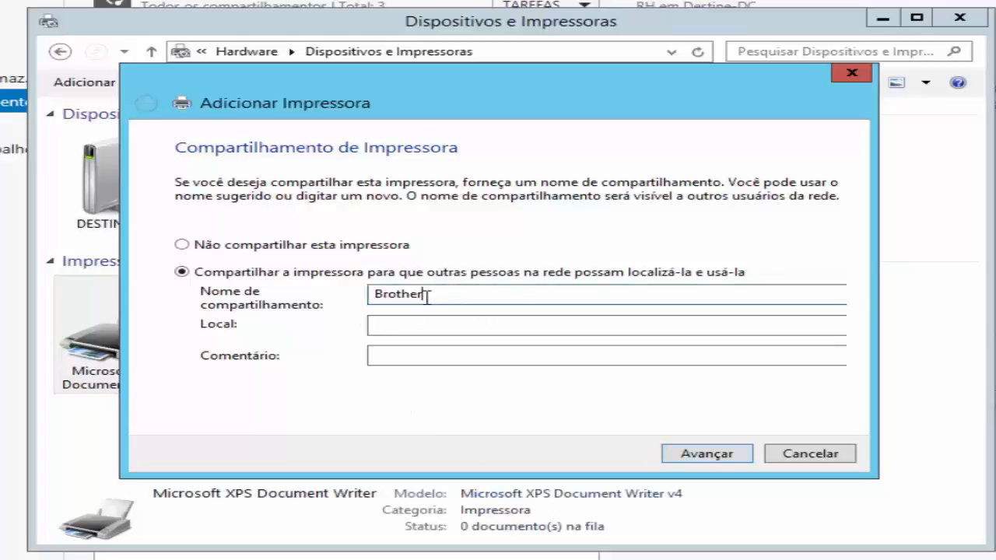
{"action": "type", "text": "padrão"}
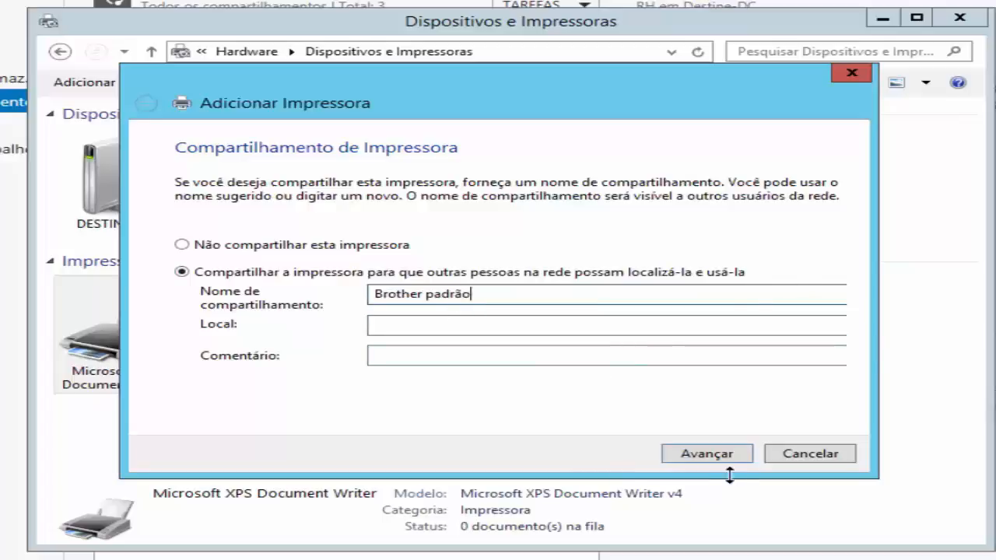
{"action": "left_click", "coordinate": [430, 325]}
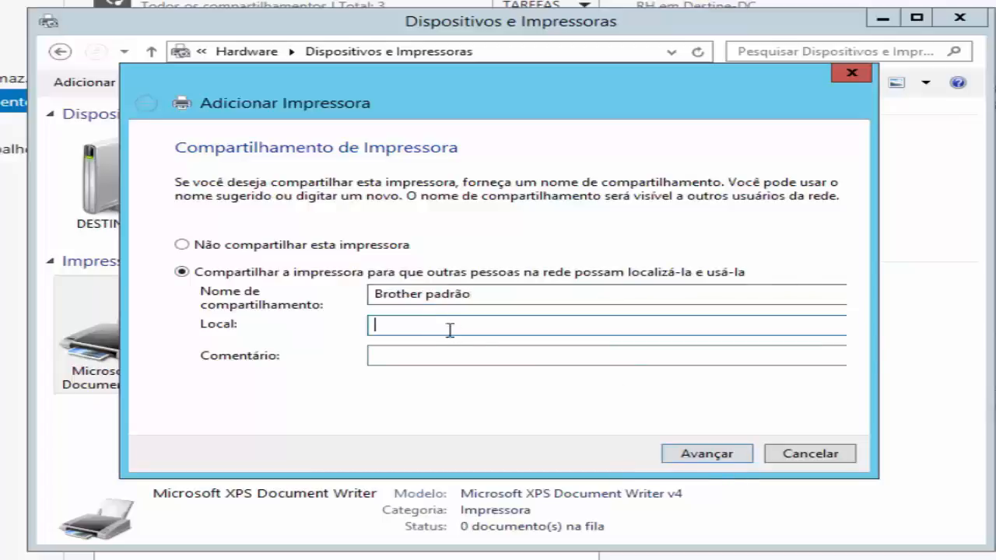
{"action": "type", "text": "casa"}
{"action": "left_click", "coordinate": [528, 359]}
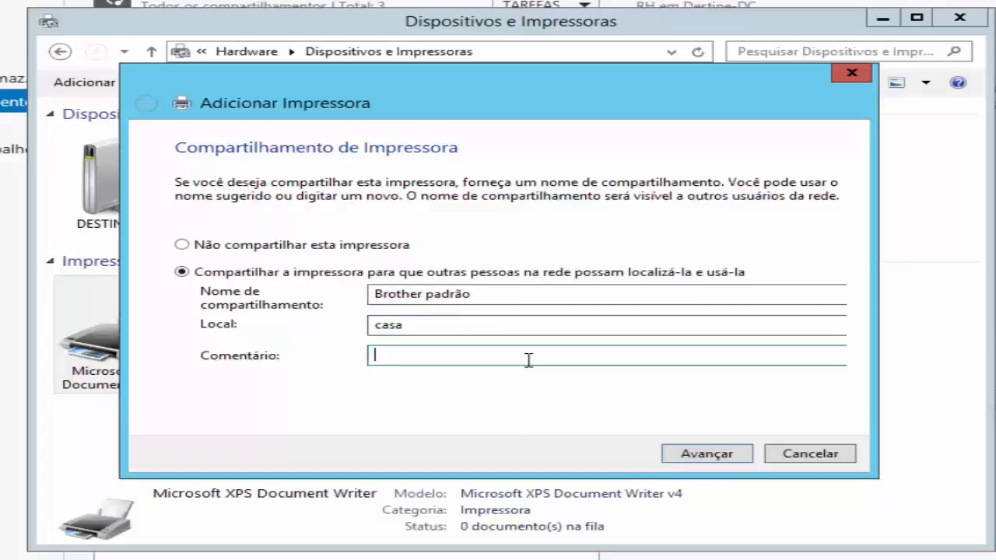
{"action": "type", "text": "só drive"}
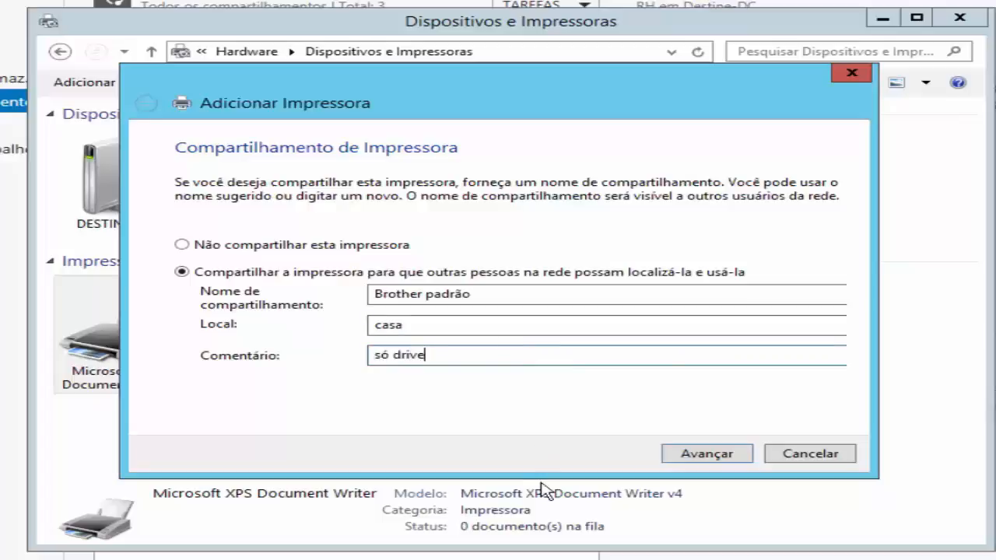
{"action": "left_click", "coordinate": [709, 453]}
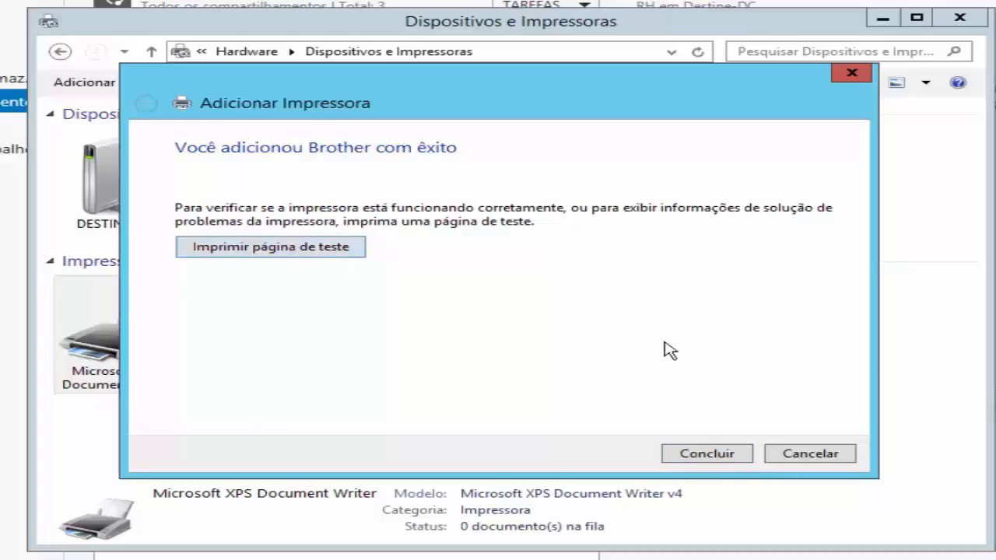
{"action": "left_click", "coordinate": [716, 456]}
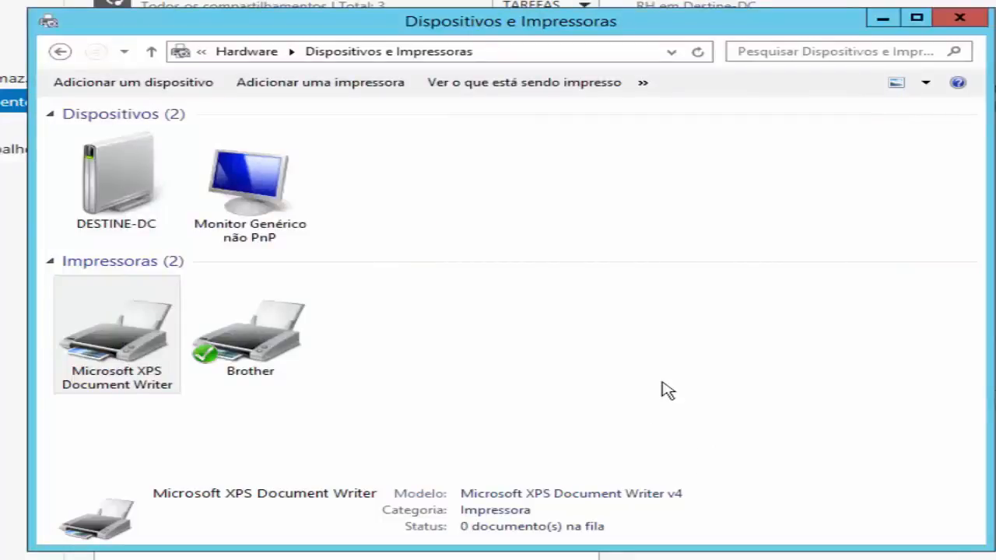
Step: Review the Brother printer's general and hardware information in its device properties, and close them
{"action": "left_click", "coordinate": [126, 339]}
{"action": "left_click", "coordinate": [244, 358]}
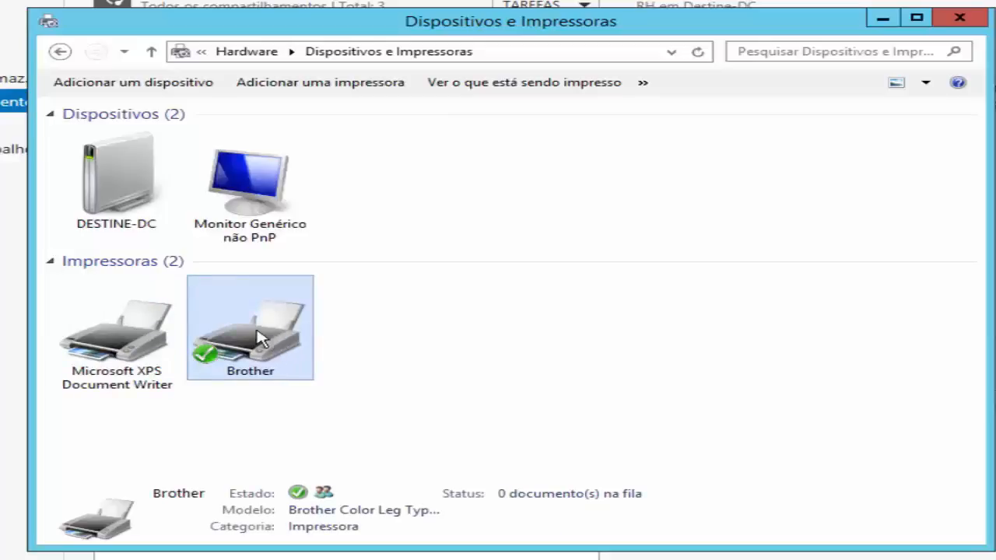
{"action": "right_click", "coordinate": [259, 339]}
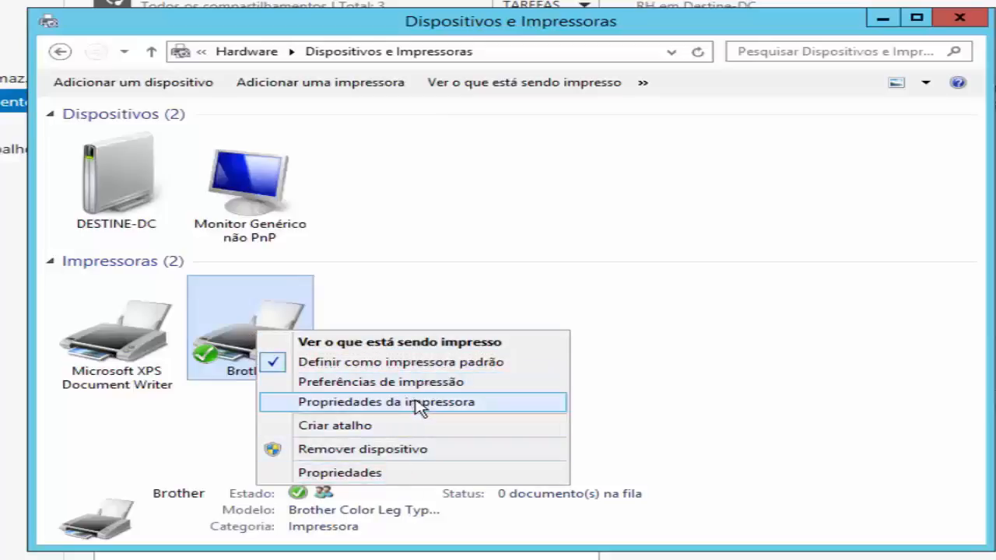
{"action": "left_click", "coordinate": [343, 472]}
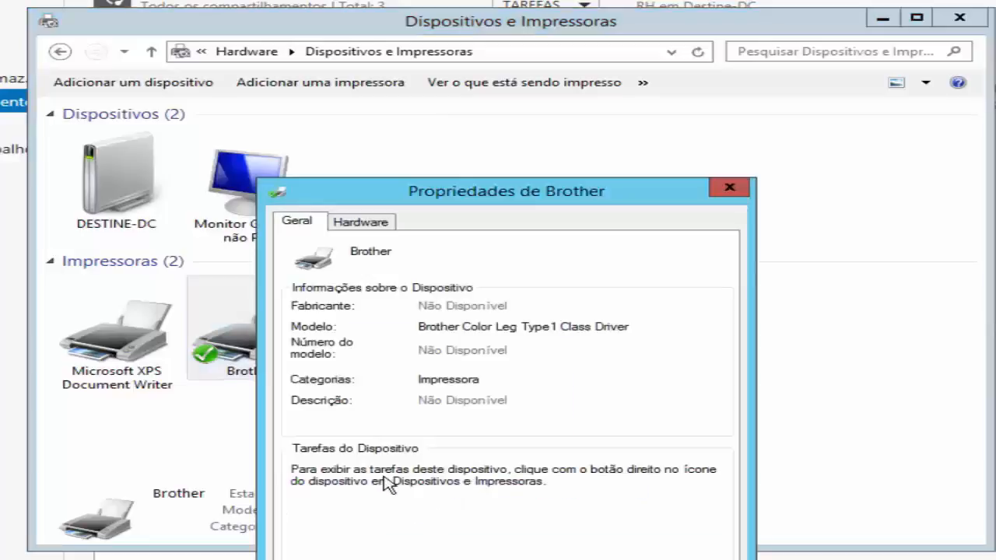
{"action": "left_click", "coordinate": [352, 225]}
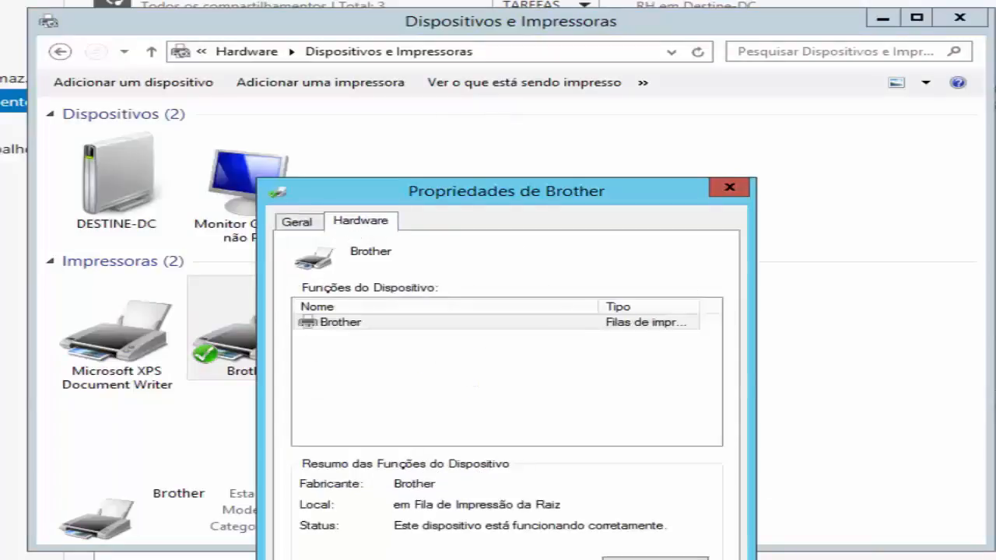
{"action": "key", "text": "Return"}
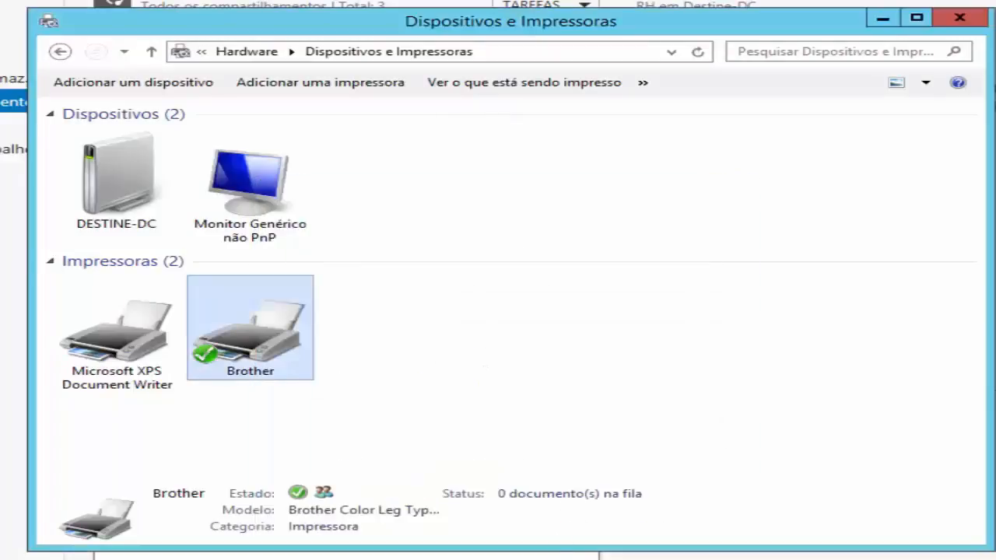
Step: Open the Brother printer's printer properties and review the layout and paper/quality printing preferences without changing them
{"action": "right_click", "coordinate": [294, 332]}
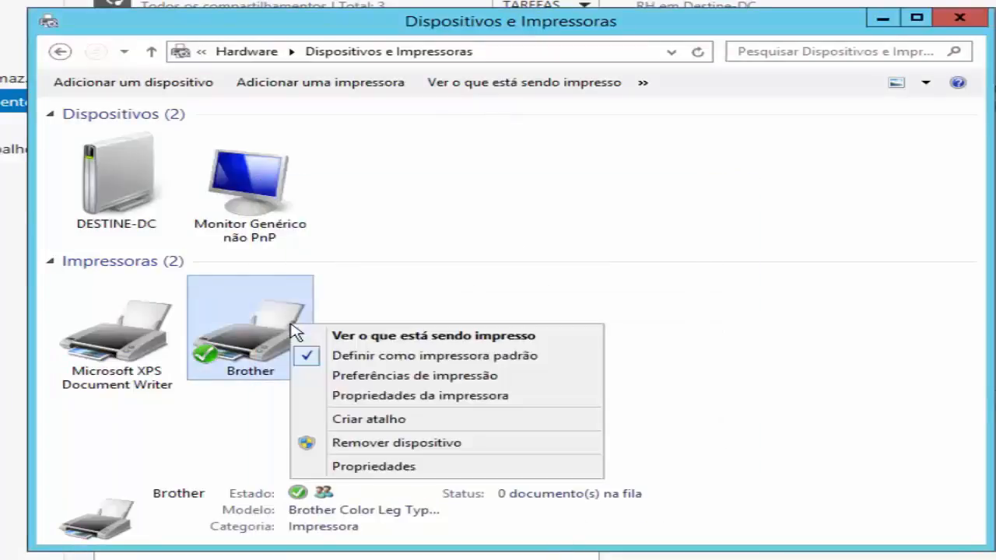
{"action": "left_click", "coordinate": [477, 395]}
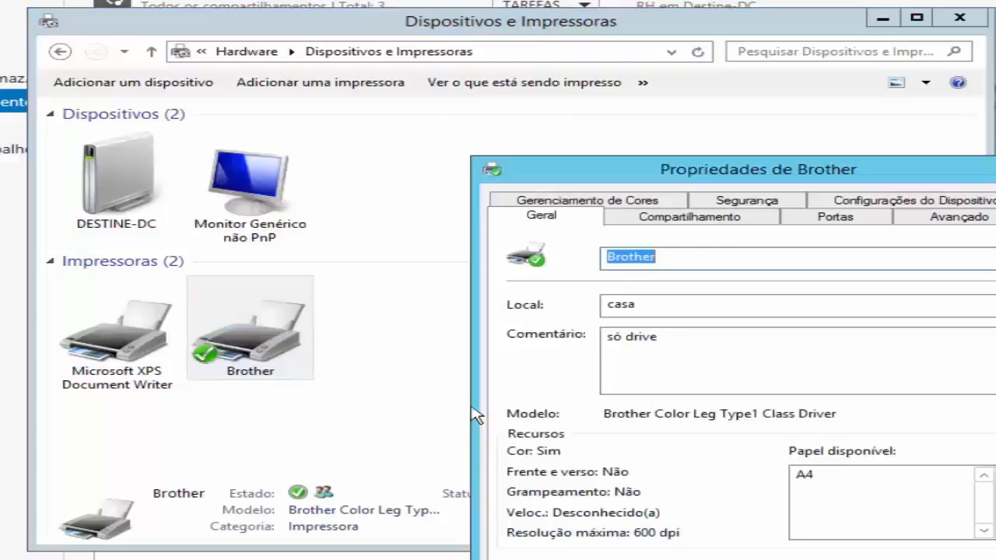
{"action": "left_click_drag", "start_coordinate": [809, 172], "coordinate": [731, 81]}
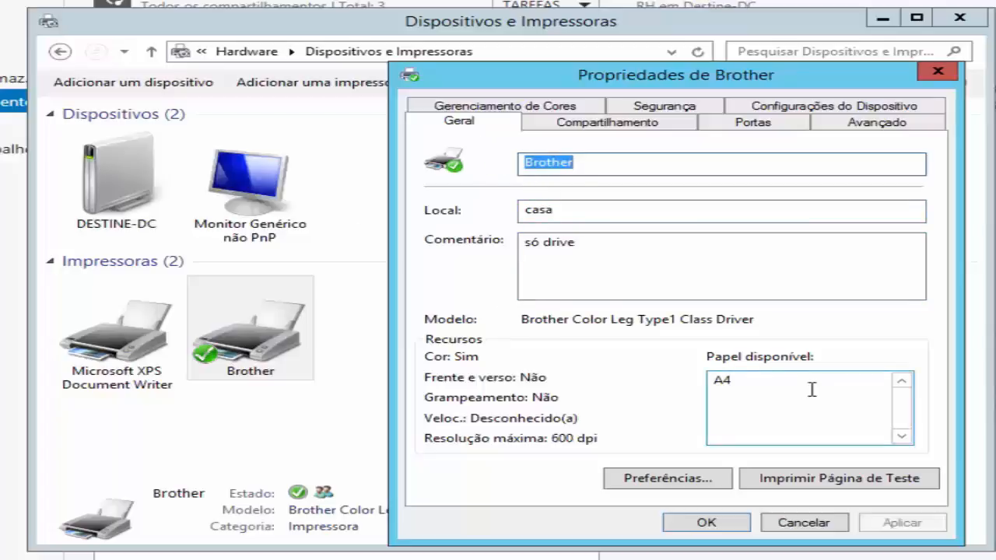
{"action": "left_click", "coordinate": [708, 484]}
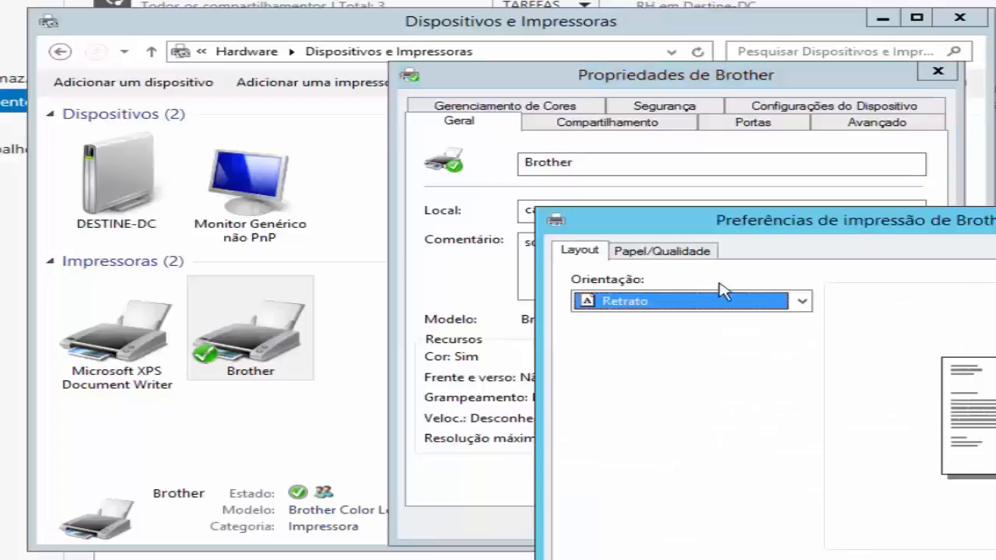
{"action": "left_click", "coordinate": [679, 255]}
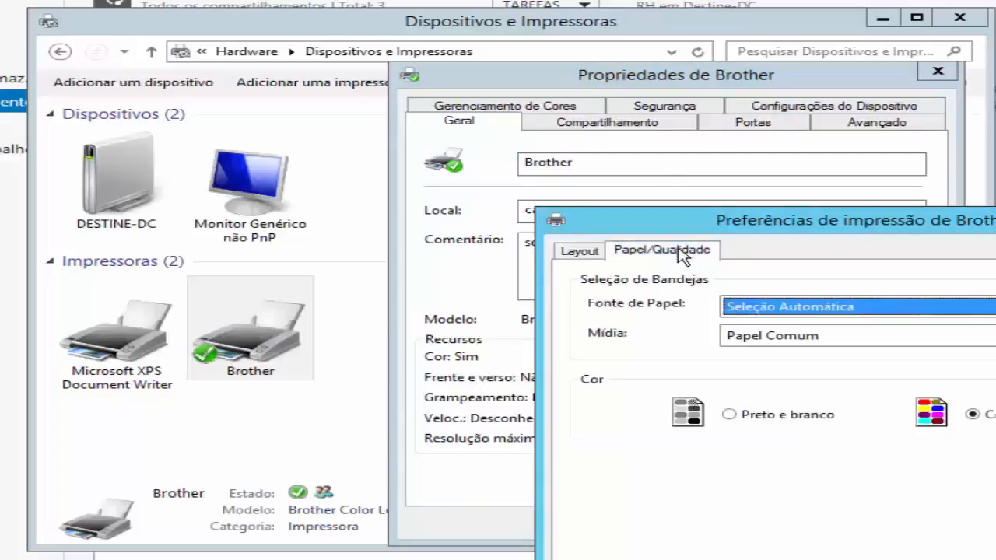
{"action": "key", "text": "Escape"}
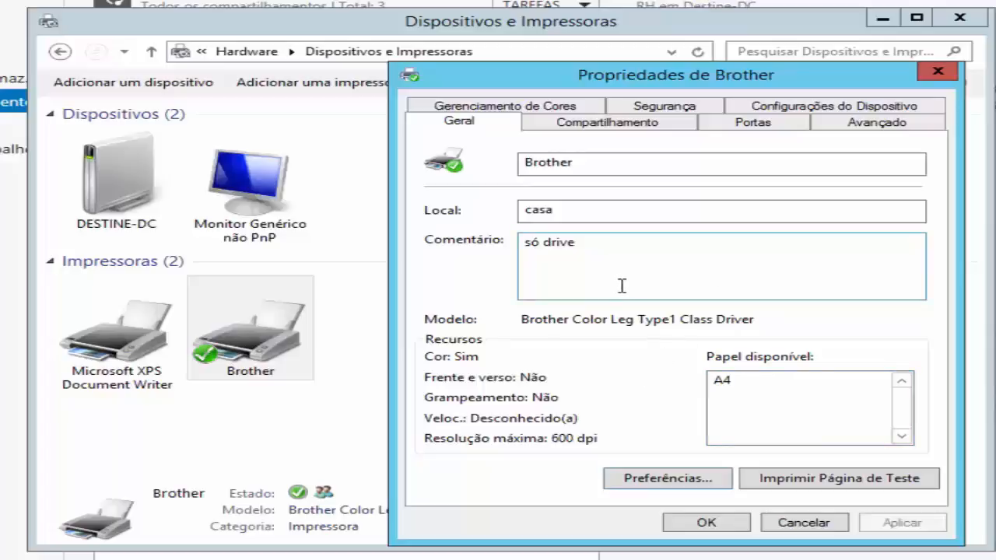
Step: Enable Listar no diretório in the Brother printer's sharing settings and apply the change
{"action": "left_click", "coordinate": [551, 125]}
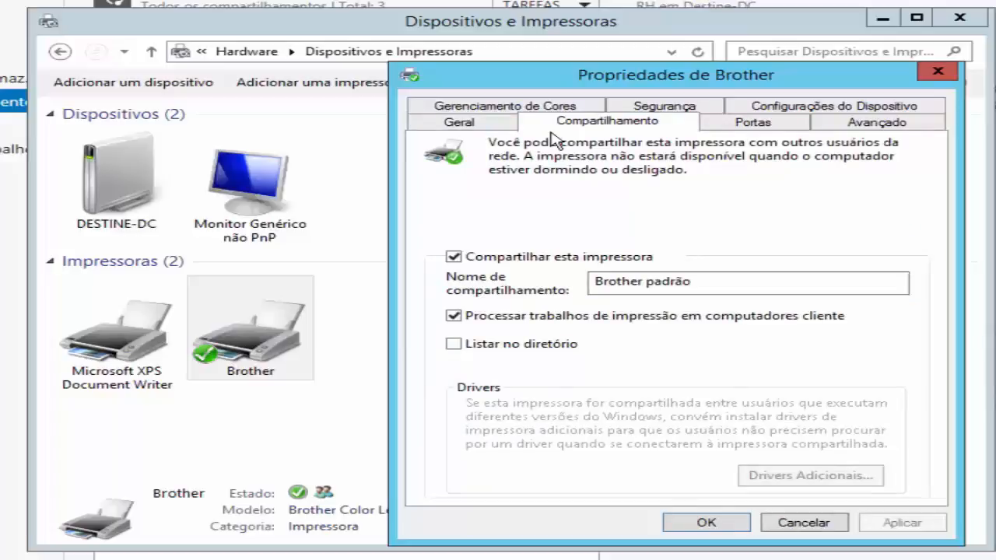
{"action": "left_click", "coordinate": [454, 345]}
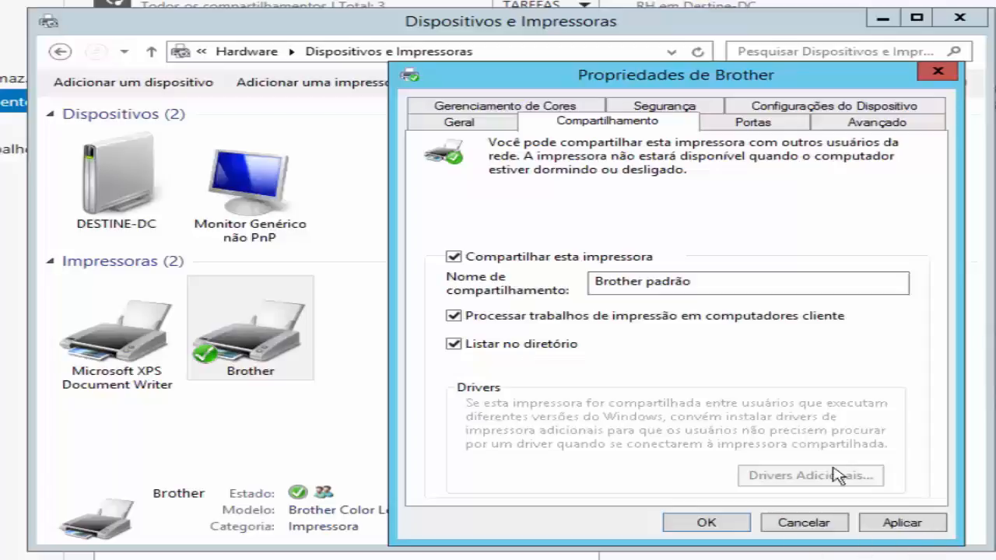
{"action": "left_click", "coordinate": [905, 522]}
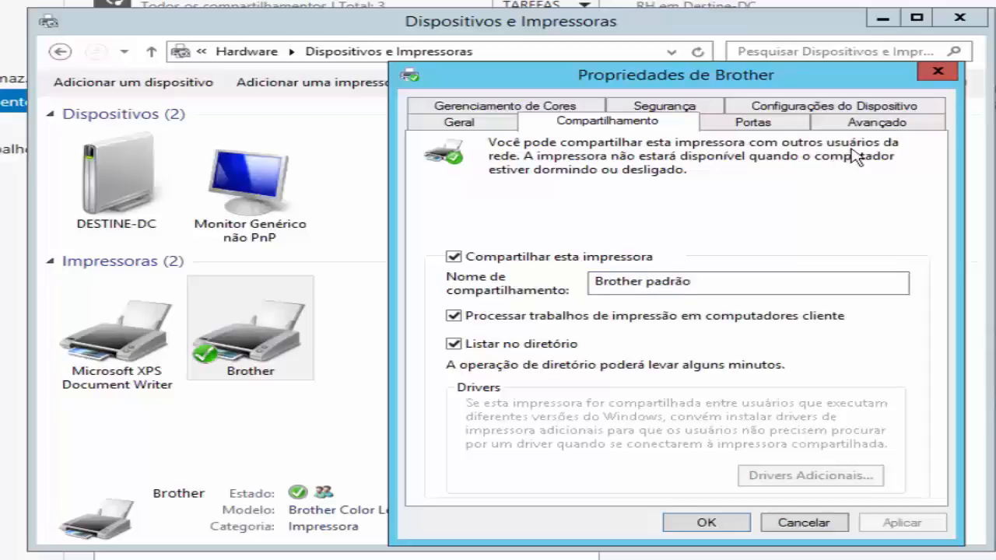
Step: Try the Disponível de time-range option in the Brother printer's advanced settings and switch back to Sempre disponível
{"action": "left_click", "coordinate": [895, 131]}
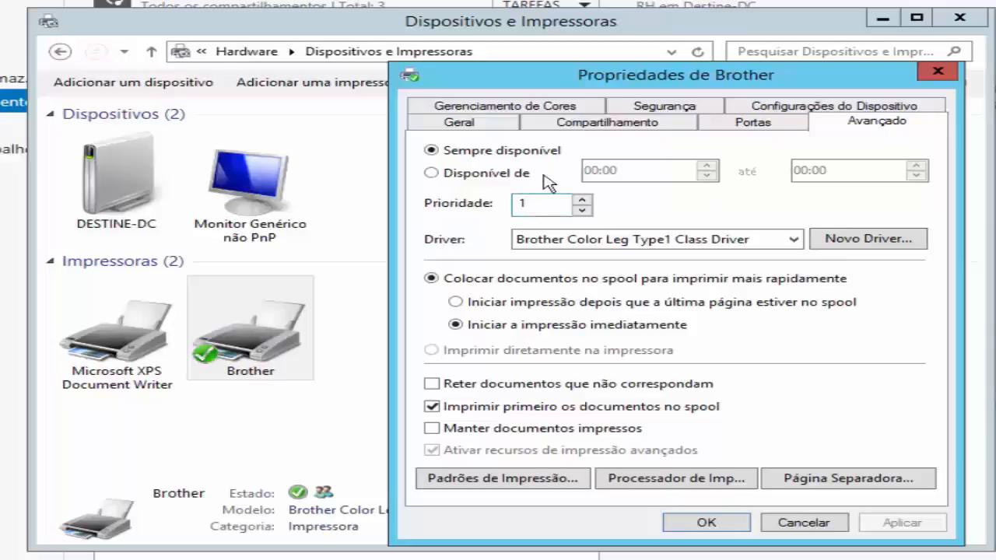
{"action": "left_click", "coordinate": [485, 179]}
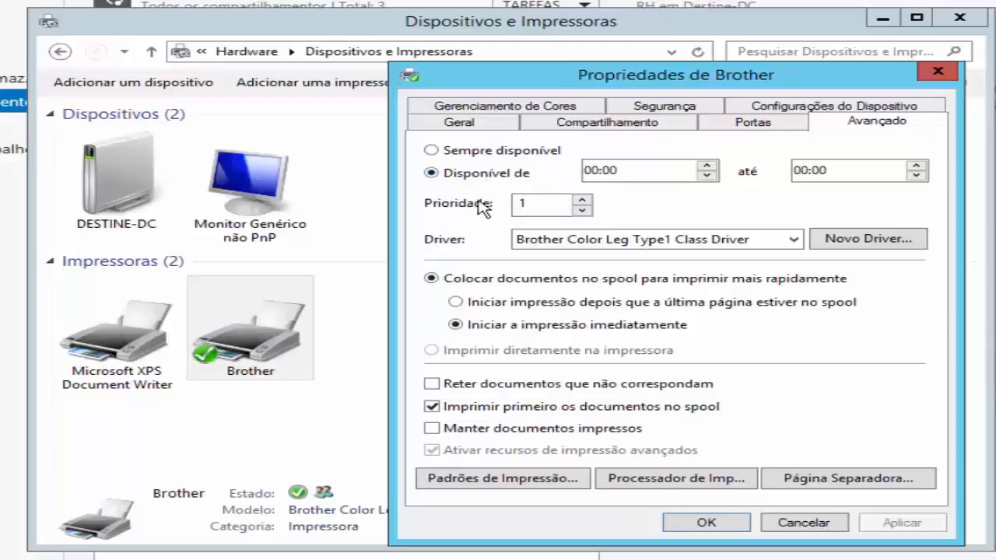
{"action": "left_click", "coordinate": [478, 155]}
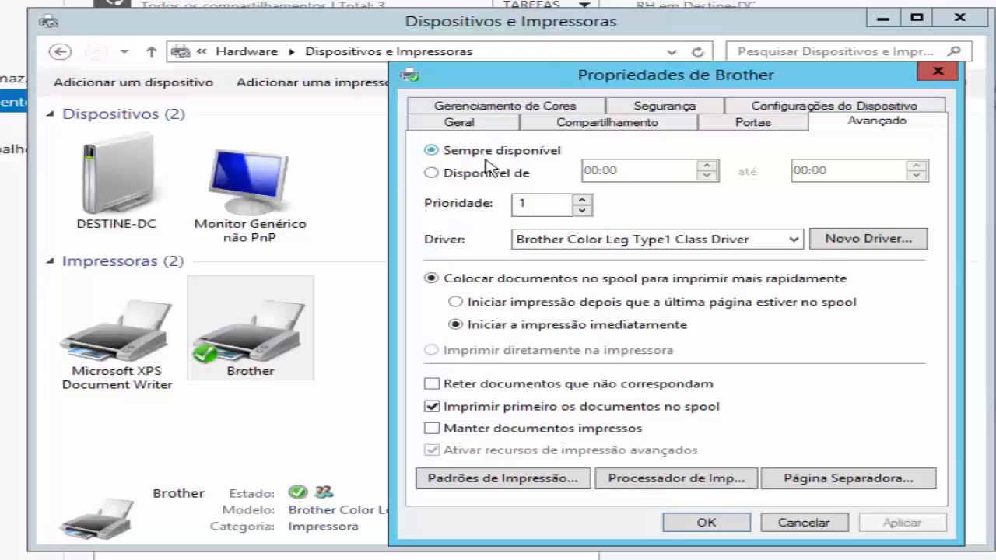
{"action": "left_click", "coordinate": [490, 174]}
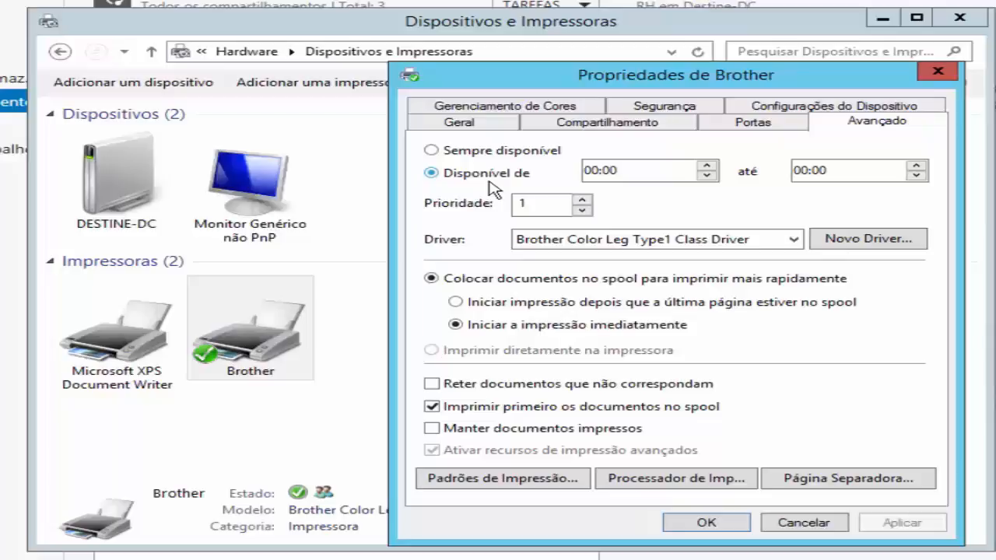
{"action": "left_click", "coordinate": [490, 153]}
{"action": "left_click", "coordinate": [480, 174]}
{"action": "left_click", "coordinate": [476, 151]}
{"action": "left_click", "coordinate": [486, 175]}
{"action": "left_click", "coordinate": [494, 152]}
Step: Switch the Brother printer's availability to Disponível de with a start time of 08:00
{"action": "left_click", "coordinate": [507, 174]}
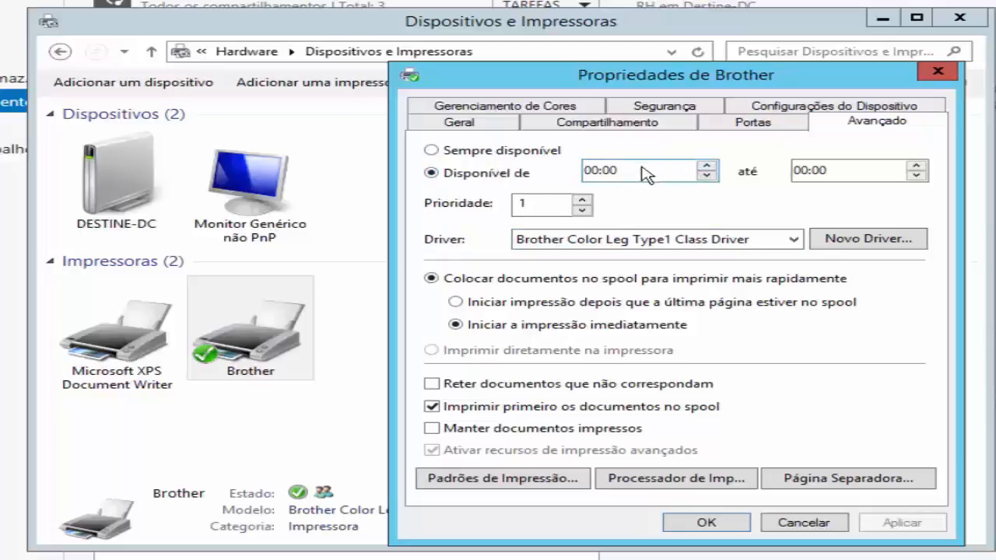
{"action": "left_click", "coordinate": [706, 165]}
{"action": "left_click", "coordinate": [706, 166]}
{"action": "left_click", "coordinate": [706, 166]}
{"action": "left_click", "coordinate": [707, 166]}
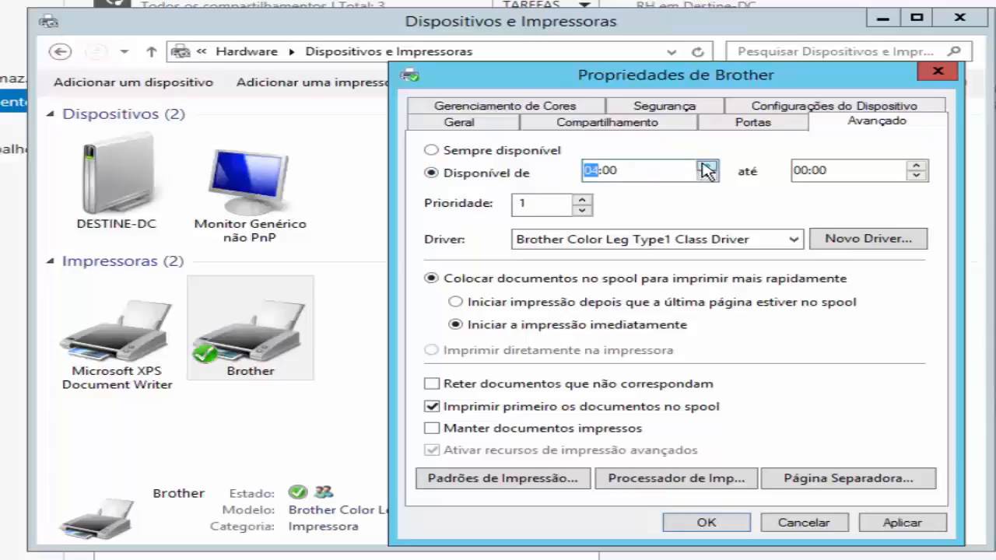
{"action": "left_click", "coordinate": [706, 166]}
{"action": "left_click", "coordinate": [706, 166]}
{"action": "left_click", "coordinate": [706, 166]}
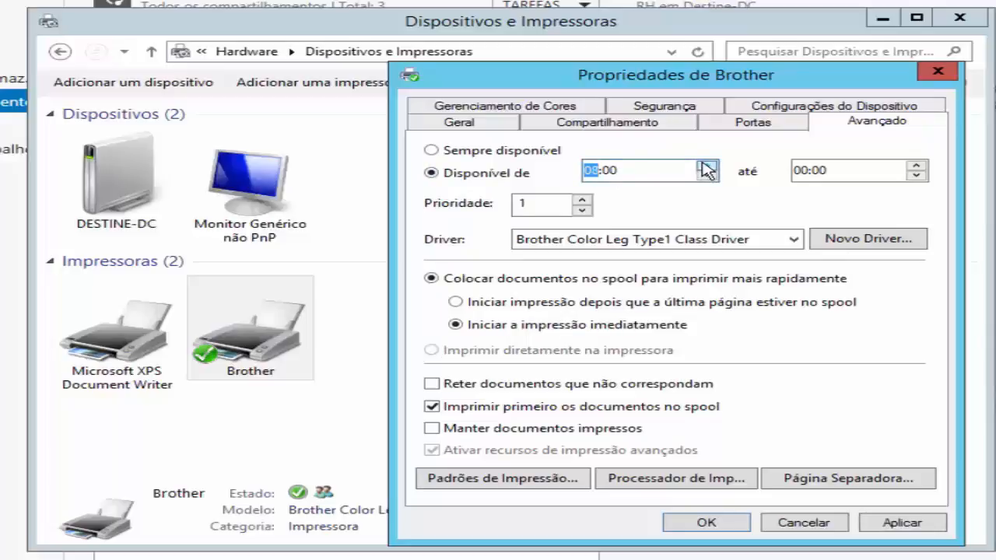
Step: Set the end of the Brother printer's availability period to 18:00
{"action": "left_click", "coordinate": [916, 176]}
{"action": "left_click", "coordinate": [915, 176]}
{"action": "left_click", "coordinate": [916, 176]}
{"action": "left_click", "coordinate": [915, 176]}
{"action": "left_click", "coordinate": [916, 176]}
{"action": "left_click", "coordinate": [916, 176]}
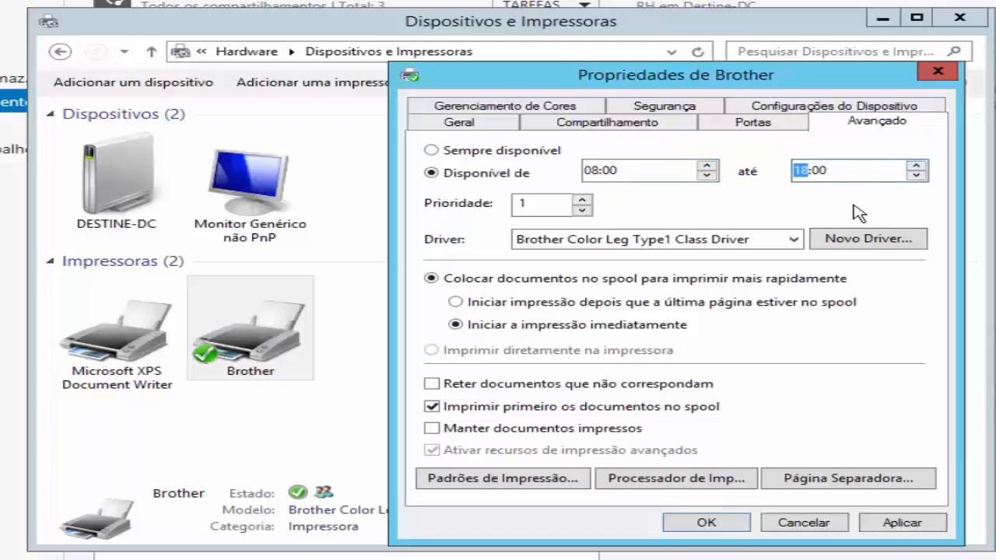
Step: Set the Brother printer's Prioridade to 10
{"action": "left_click", "coordinate": [581, 199]}
{"action": "left_click", "coordinate": [581, 199]}
{"action": "left_click", "coordinate": [581, 199]}
{"action": "left_click", "coordinate": [581, 199]}
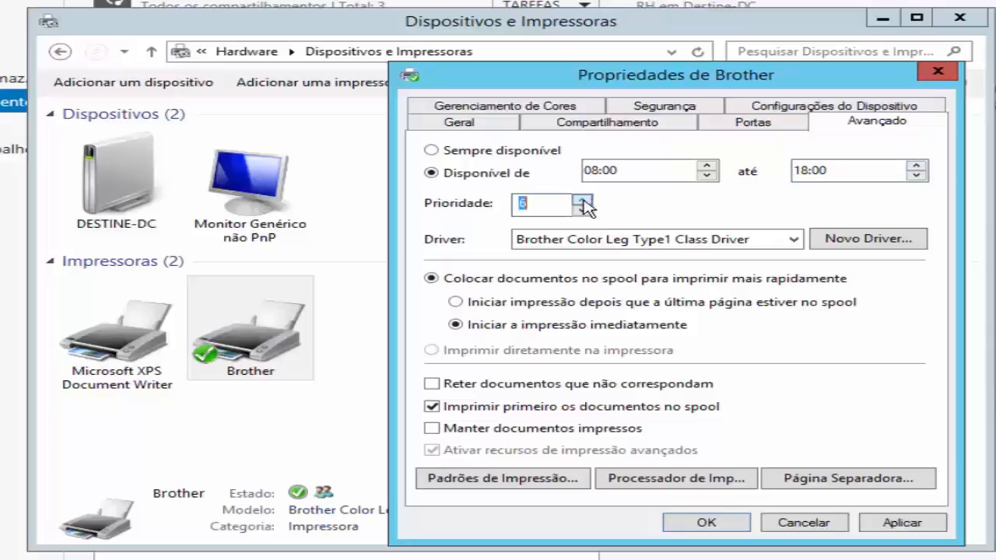
{"action": "left_click", "coordinate": [581, 199]}
{"action": "left_click", "coordinate": [581, 199]}
{"action": "left_click", "coordinate": [581, 200]}
{"action": "left_click", "coordinate": [581, 199]}
{"action": "left_click", "coordinate": [581, 199]}
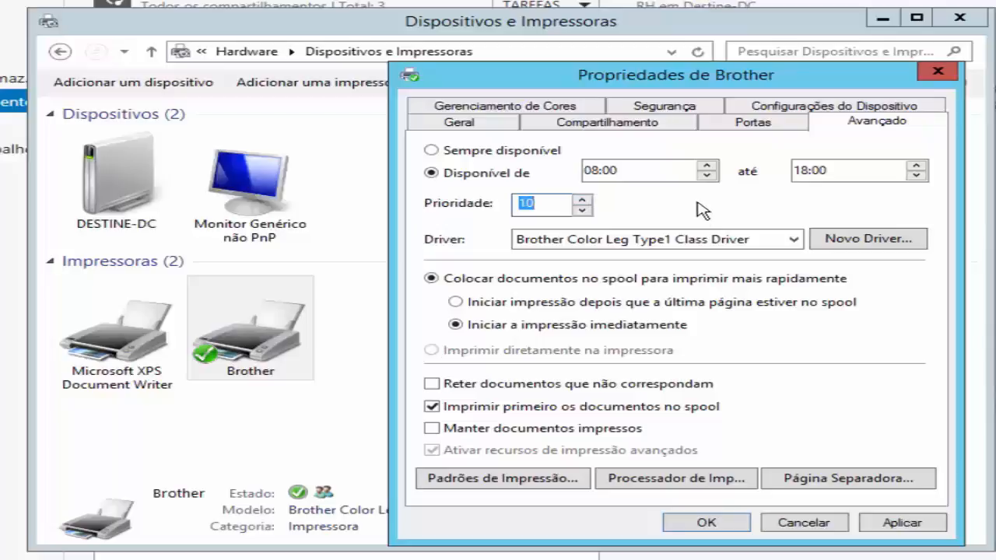
Step: Add the DIRETORIA group to the Brother printer's security list by looking up the name "Dire"
{"action": "left_click", "coordinate": [675, 107]}
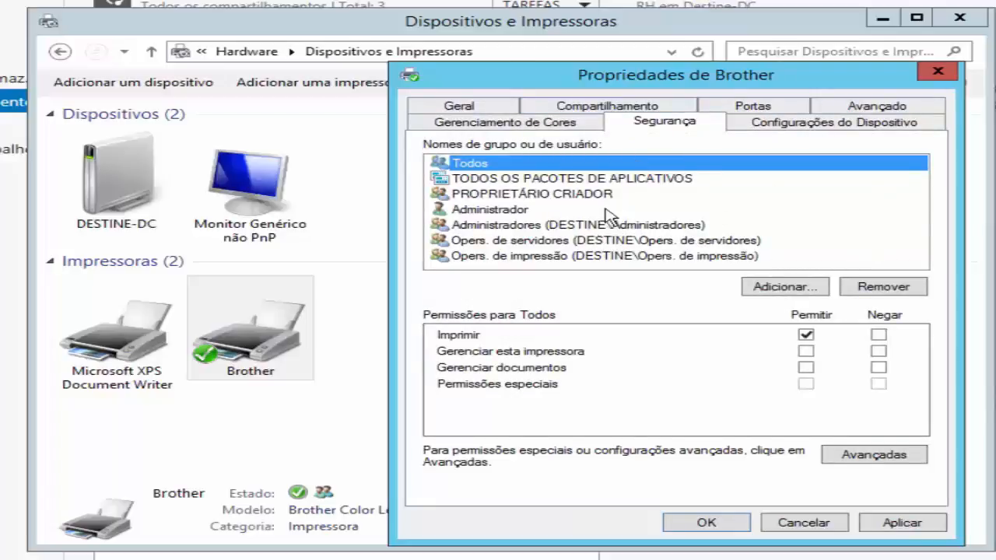
{"action": "left_click", "coordinate": [896, 107]}
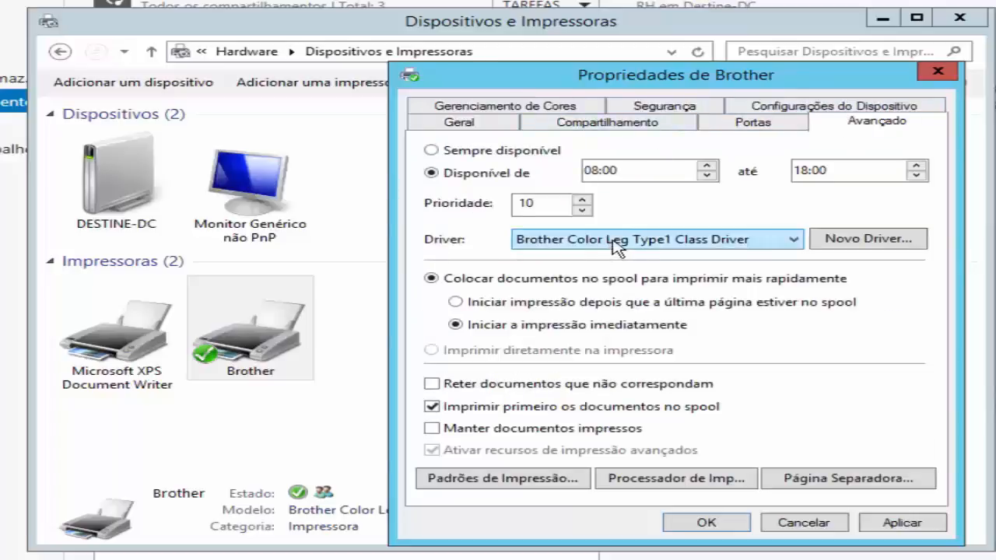
{"action": "left_click", "coordinate": [651, 106]}
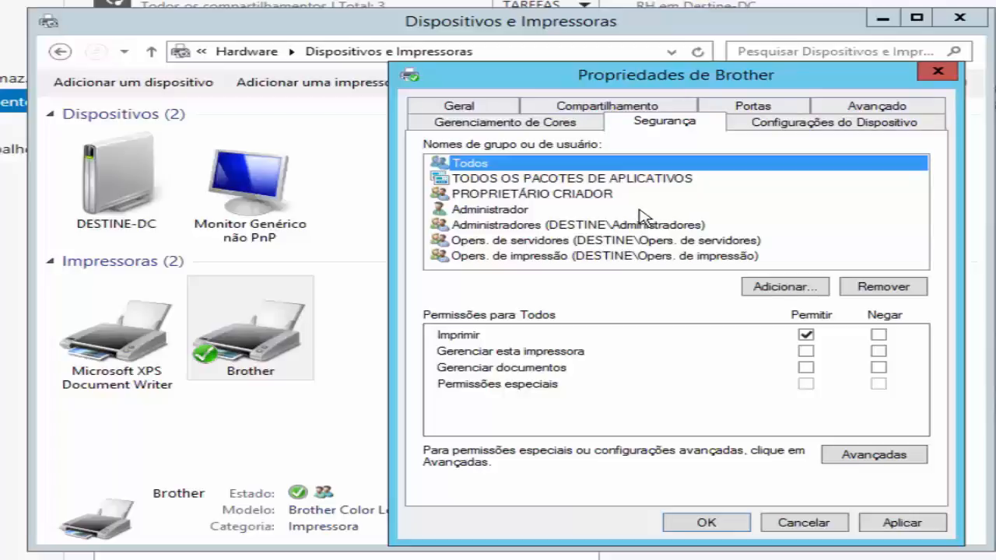
{"action": "left_click", "coordinate": [801, 288]}
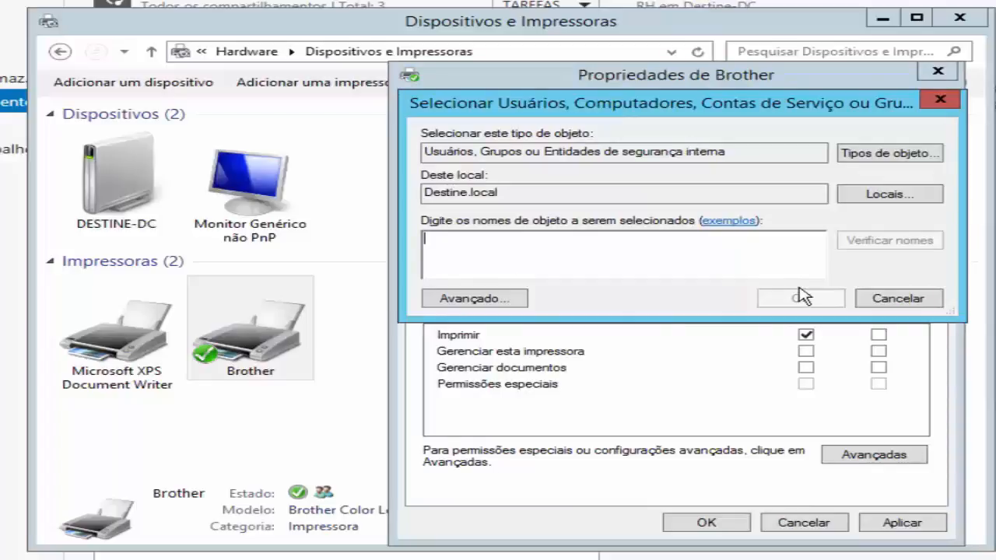
{"action": "type", "text": "Dire"}
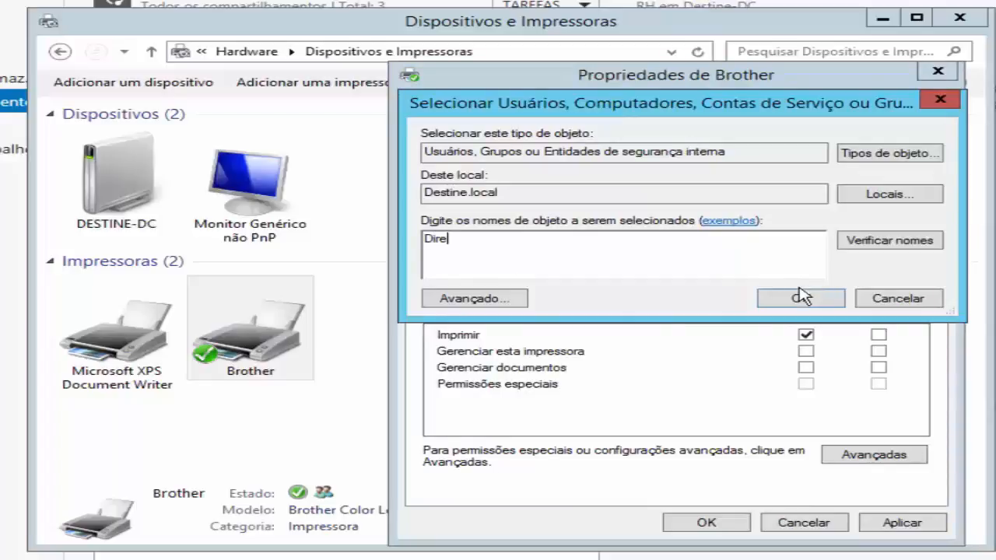
{"action": "left_click", "coordinate": [874, 244]}
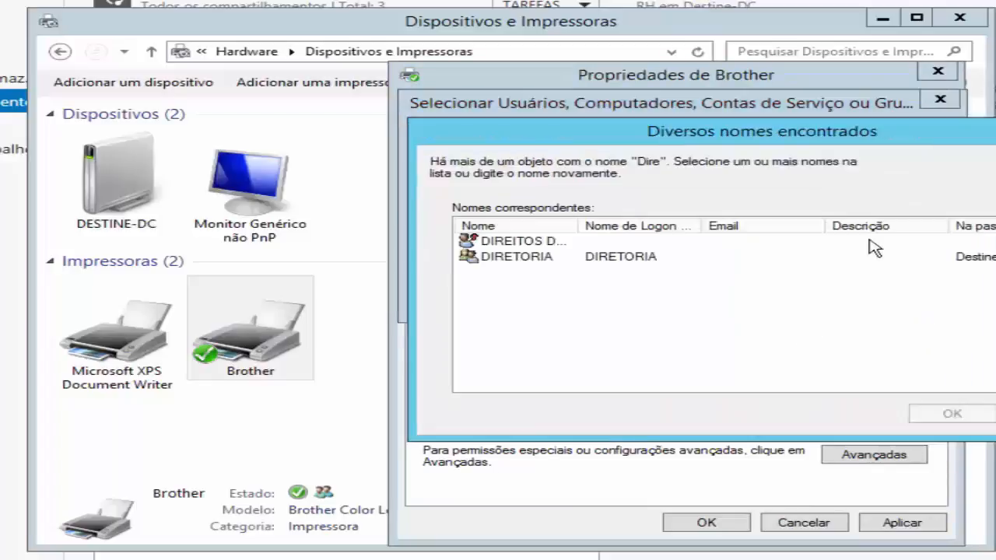
{"action": "left_click", "coordinate": [545, 257]}
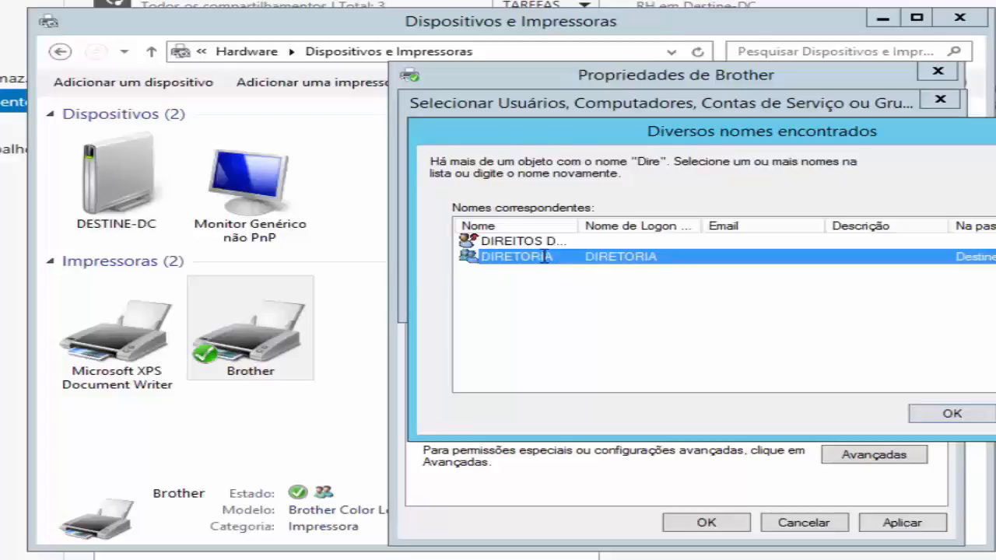
{"action": "double_click", "coordinate": [547, 256]}
{"action": "left_click", "coordinate": [796, 296]}
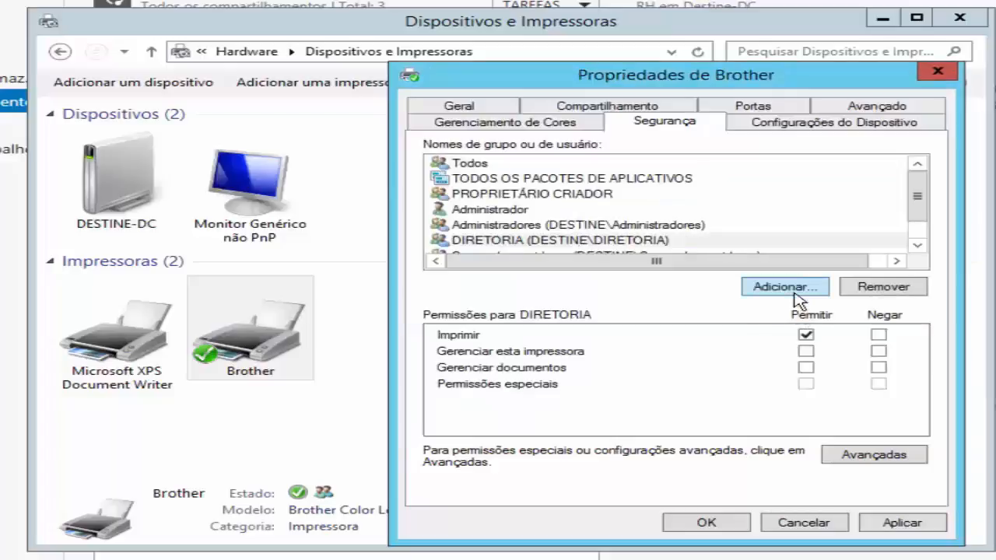
Step: Allow the DIRETORIA group the Gerenciar documentos permission and apply the change
{"action": "left_click", "coordinate": [744, 239]}
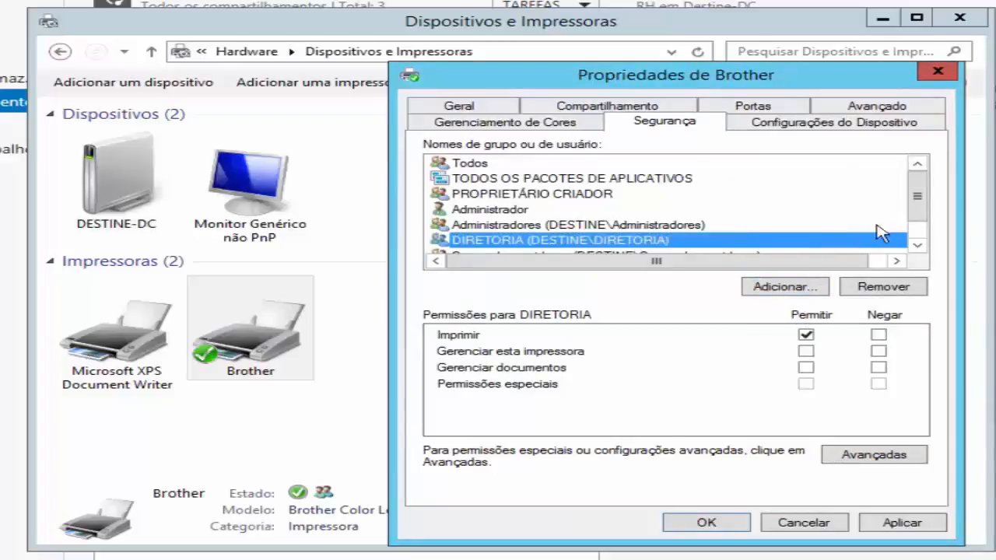
{"action": "left_click_drag", "start_coordinate": [916, 189], "coordinate": [917, 219]}
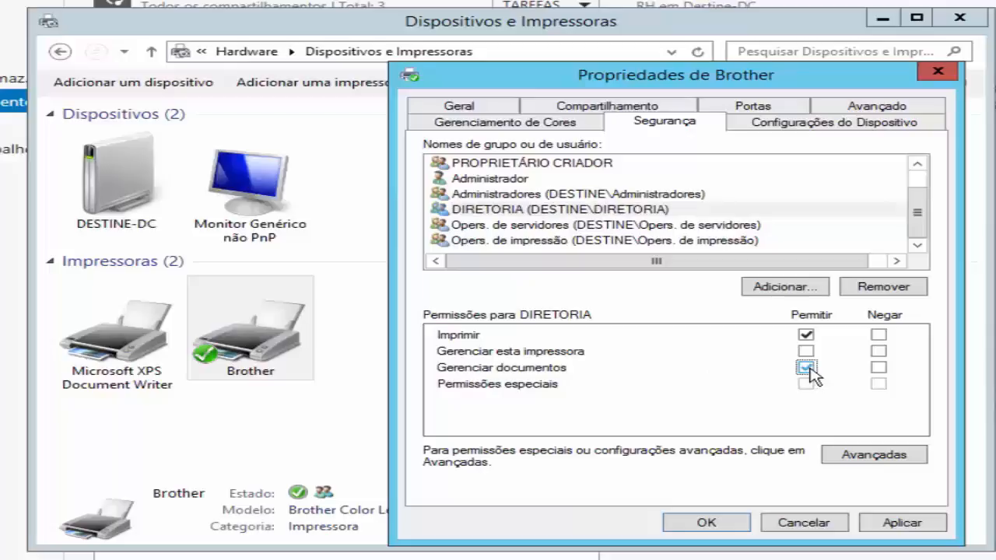
{"action": "left_click", "coordinate": [894, 527]}
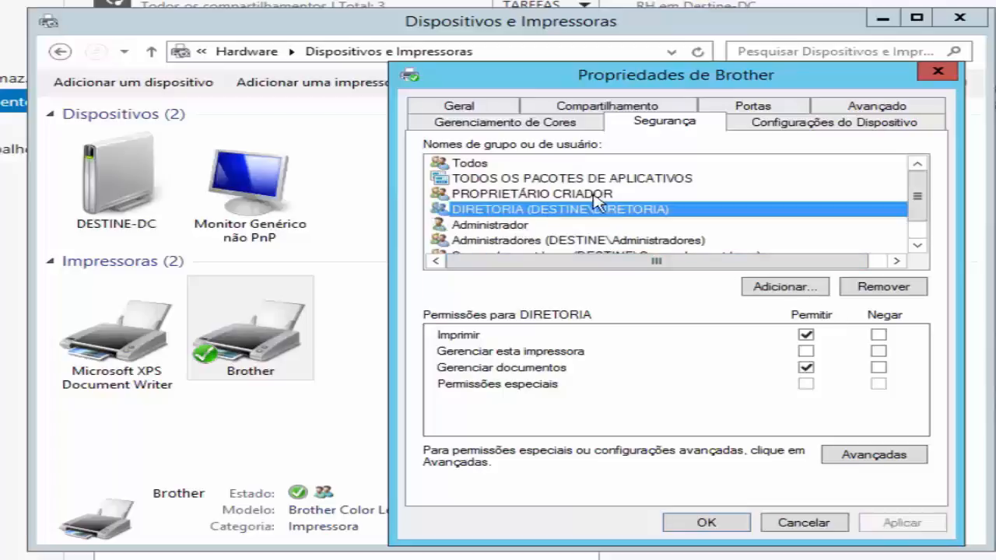
Step: Remove the Todos group from the Brother printer's security list, check the remaining entries' permissions, and save and close the properties
{"action": "left_click", "coordinate": [470, 165]}
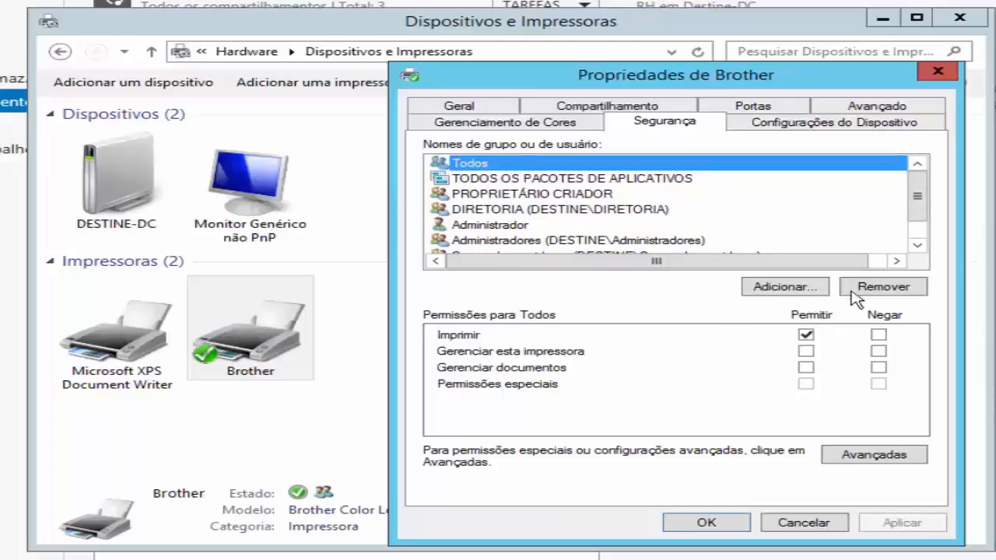
{"action": "left_click", "coordinate": [885, 288]}
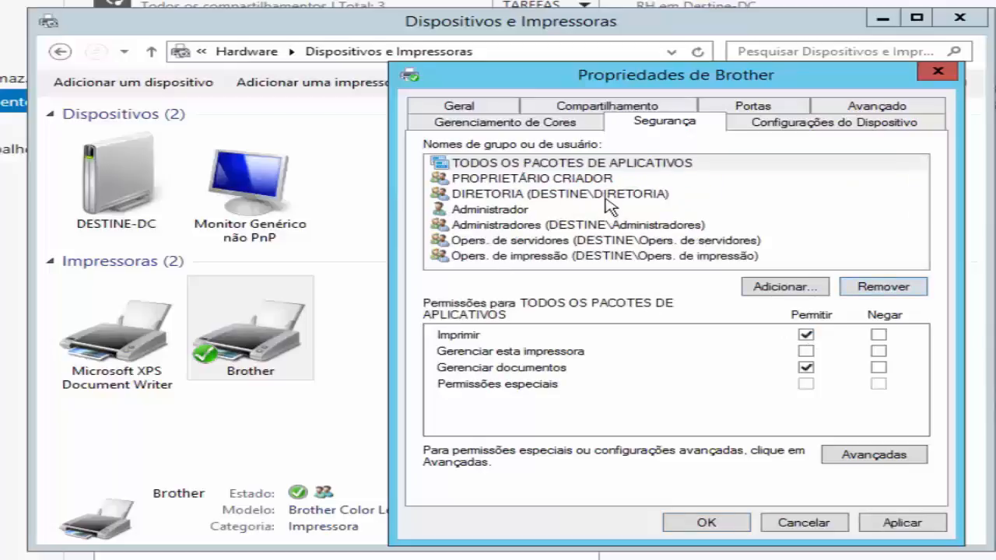
{"action": "left_click", "coordinate": [564, 199]}
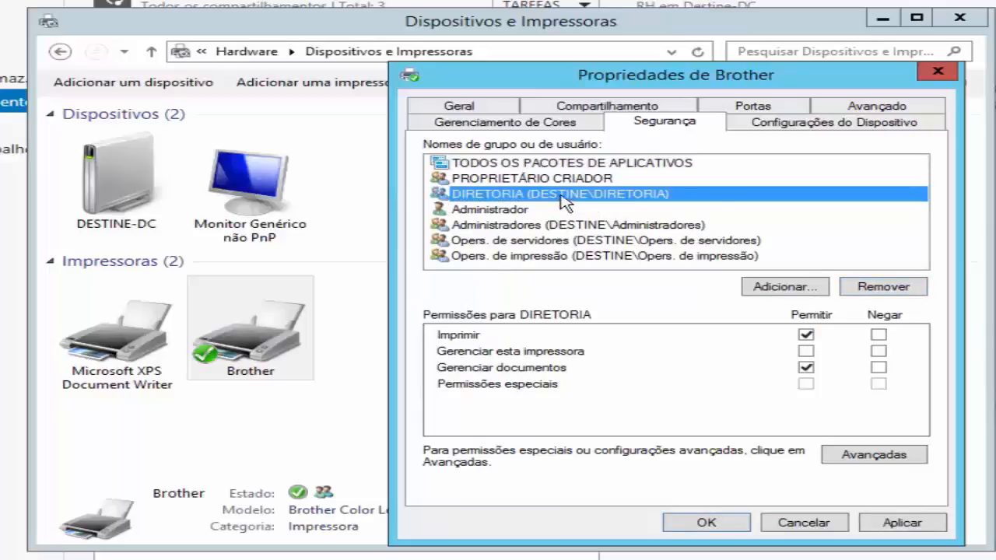
{"action": "left_click", "coordinate": [504, 211]}
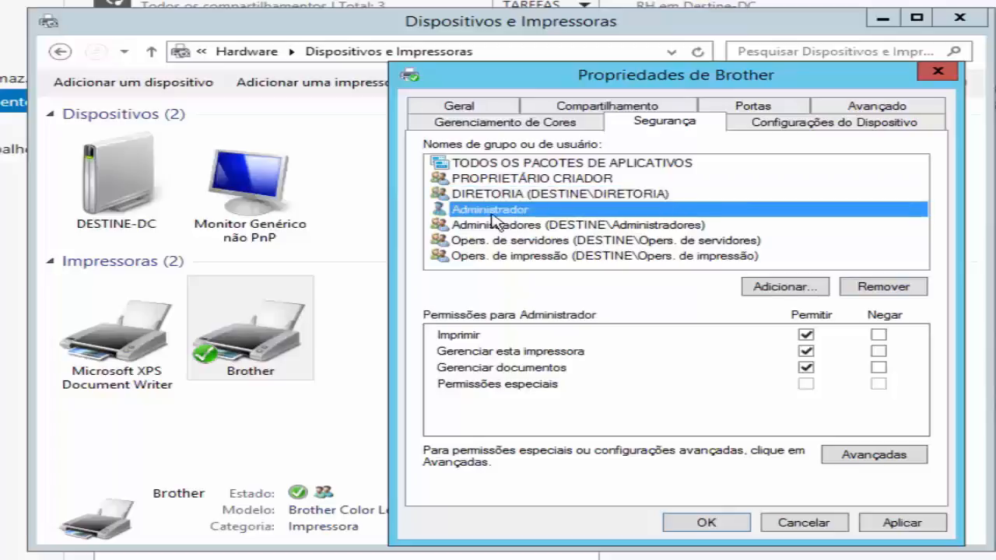
{"action": "left_click", "coordinate": [497, 225]}
{"action": "left_click", "coordinate": [509, 242]}
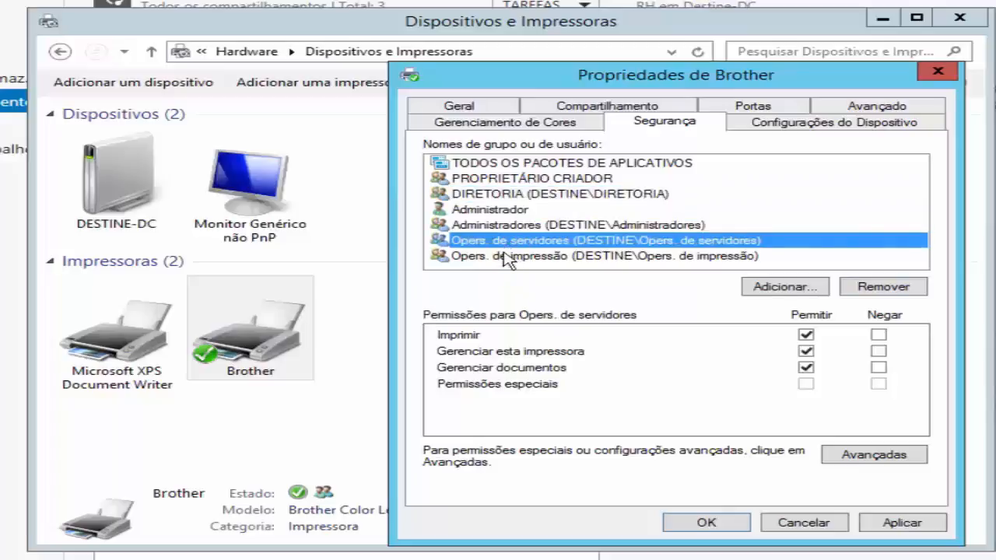
{"action": "left_click", "coordinate": [507, 256]}
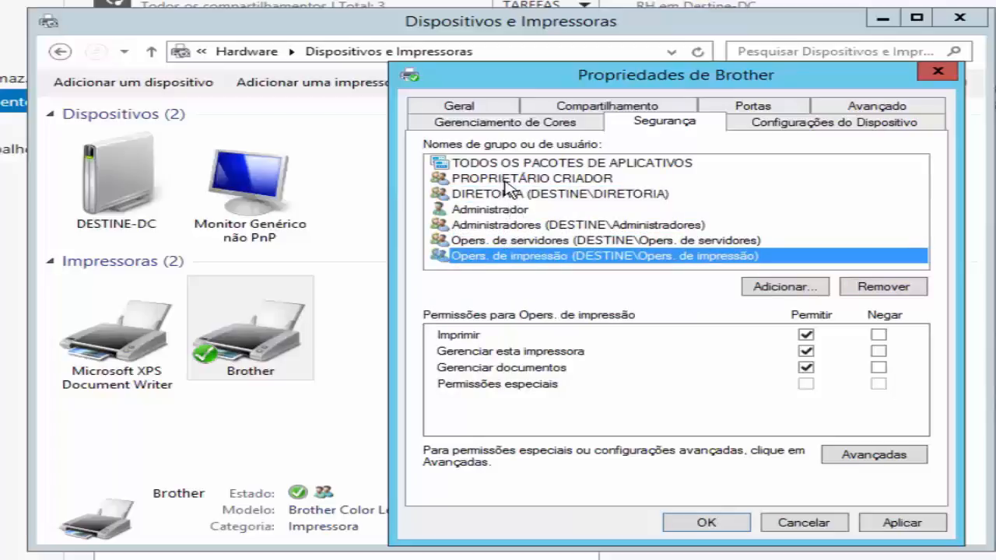
{"action": "left_click", "coordinate": [490, 196]}
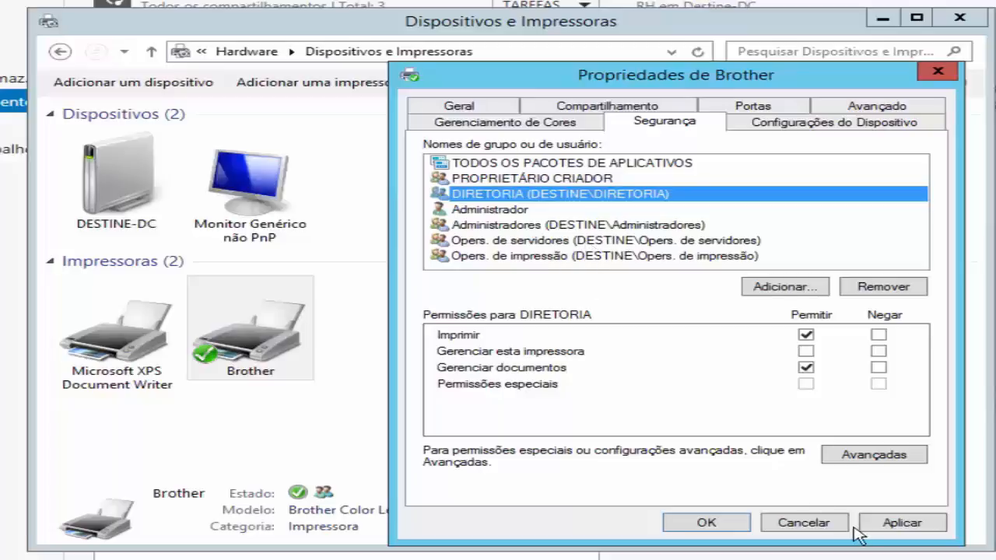
{"action": "left_click", "coordinate": [904, 523]}
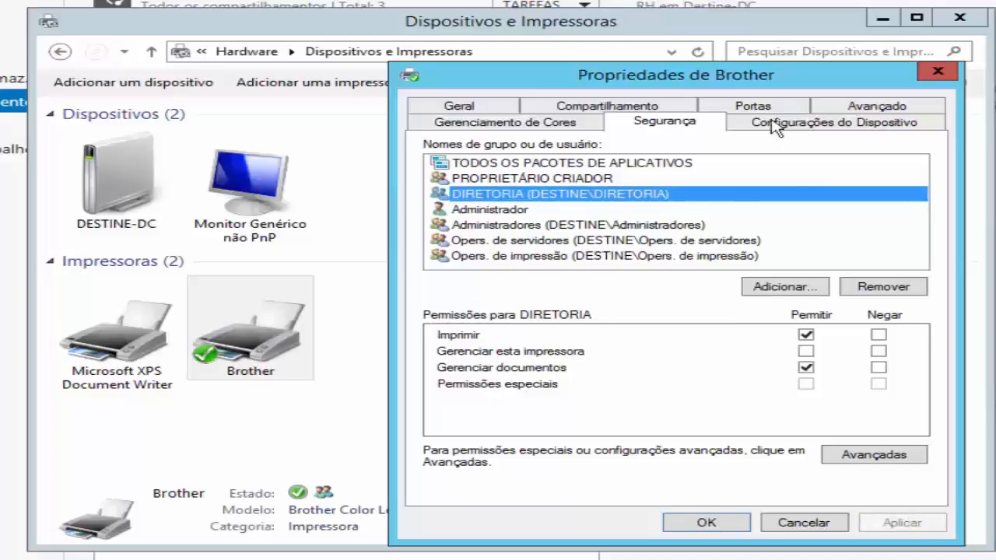
{"action": "left_click", "coordinate": [707, 522]}
Step: Rename the Brother printer as Brother Diretoria in its printer properties
{"action": "right_click", "coordinate": [278, 357]}
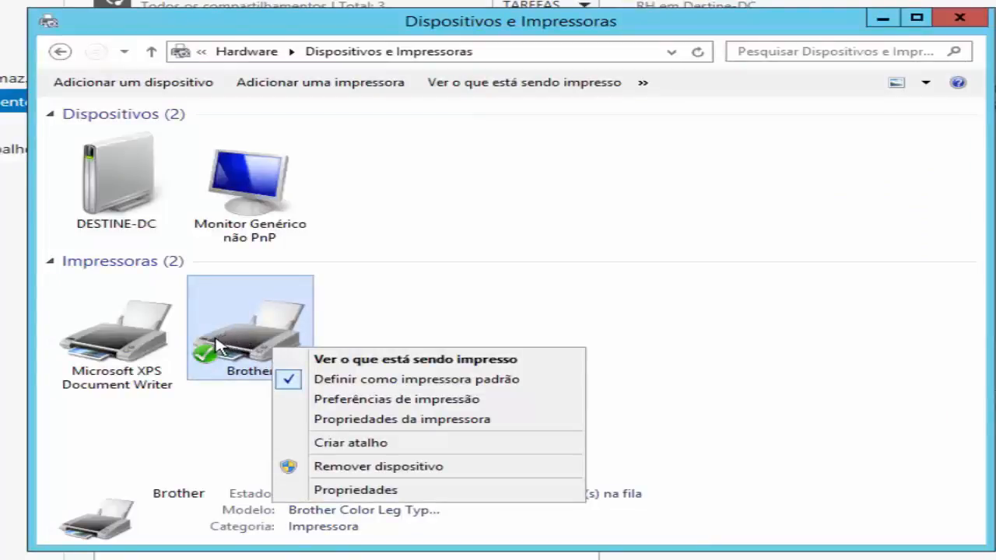
{"action": "left_click", "coordinate": [422, 426]}
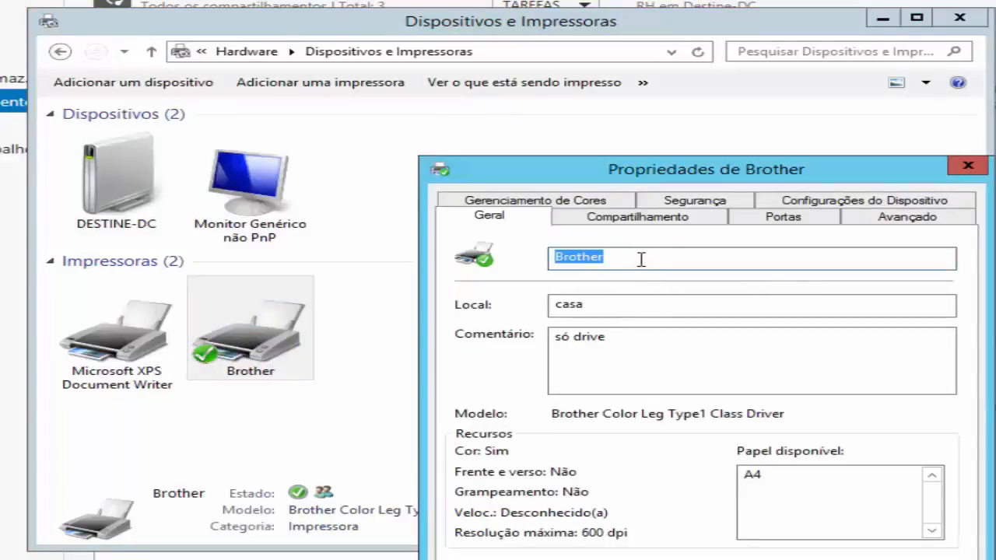
{"action": "left_click", "coordinate": [641, 259]}
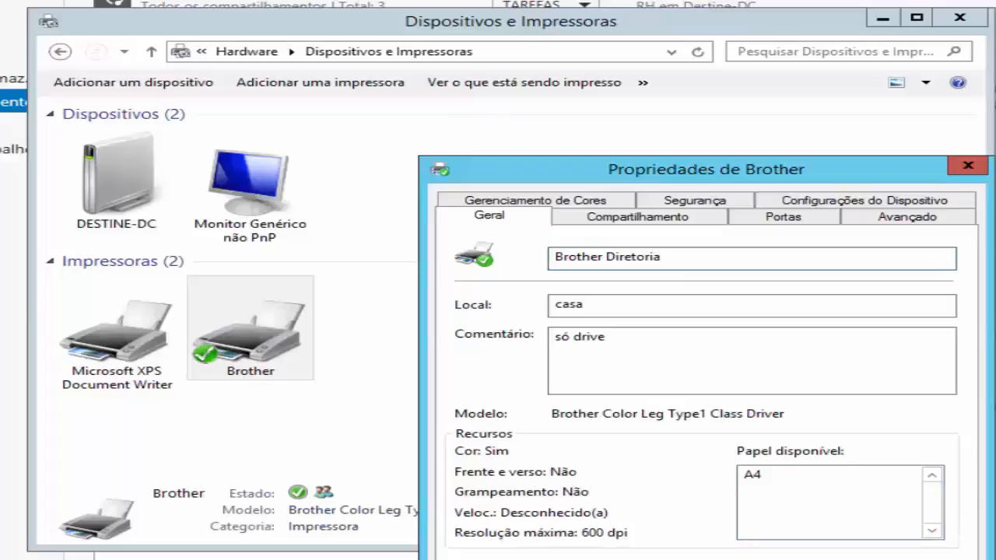
{"action": "key", "text": "Return"}
{"action": "left_click", "coordinate": [560, 340]}
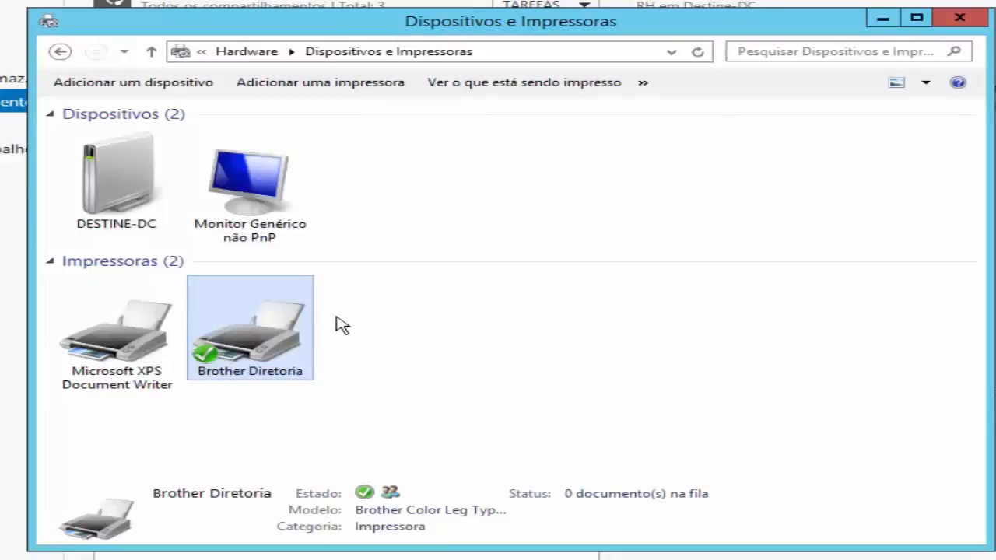
Step: Start adding a printer on existing port LPT1 with the Brother Color Leg Type1 Class Driver, keeping the already installed driver
{"action": "left_click", "coordinate": [386, 84]}
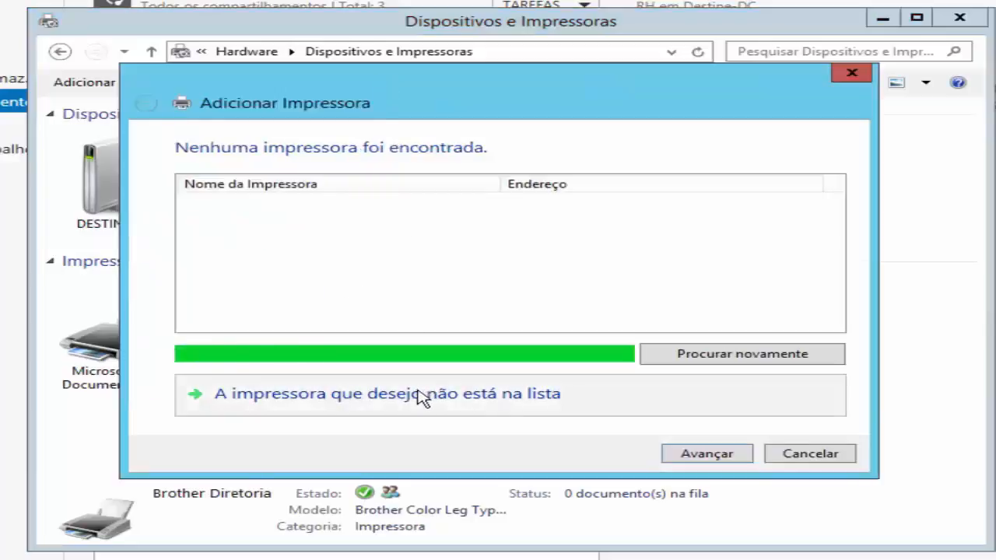
{"action": "left_click", "coordinate": [724, 455]}
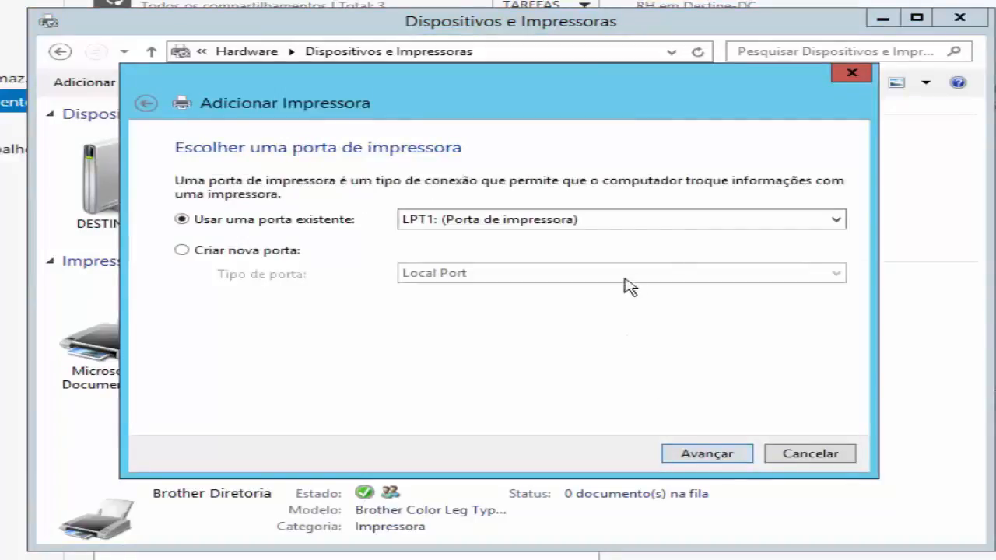
{"action": "left_click", "coordinate": [718, 457]}
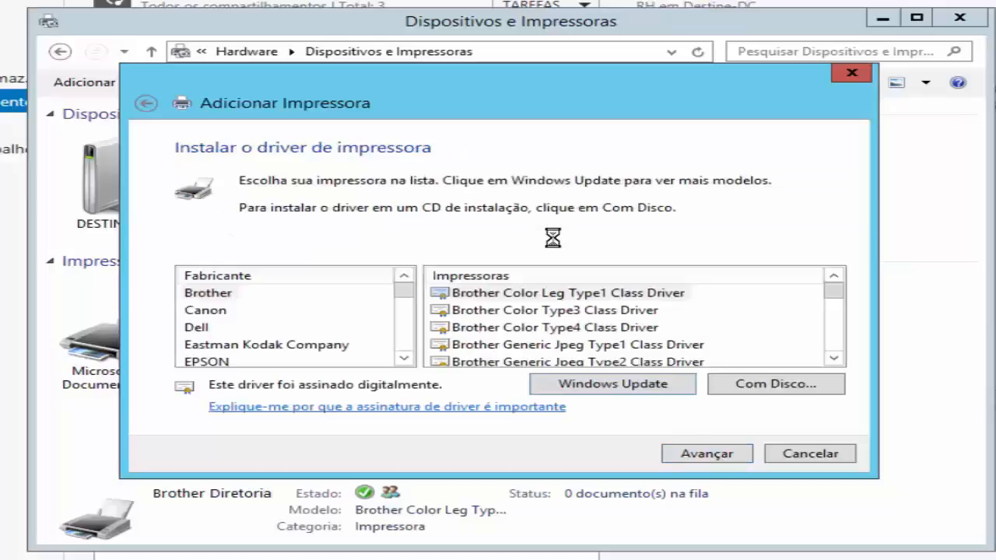
{"action": "left_click", "coordinate": [569, 292]}
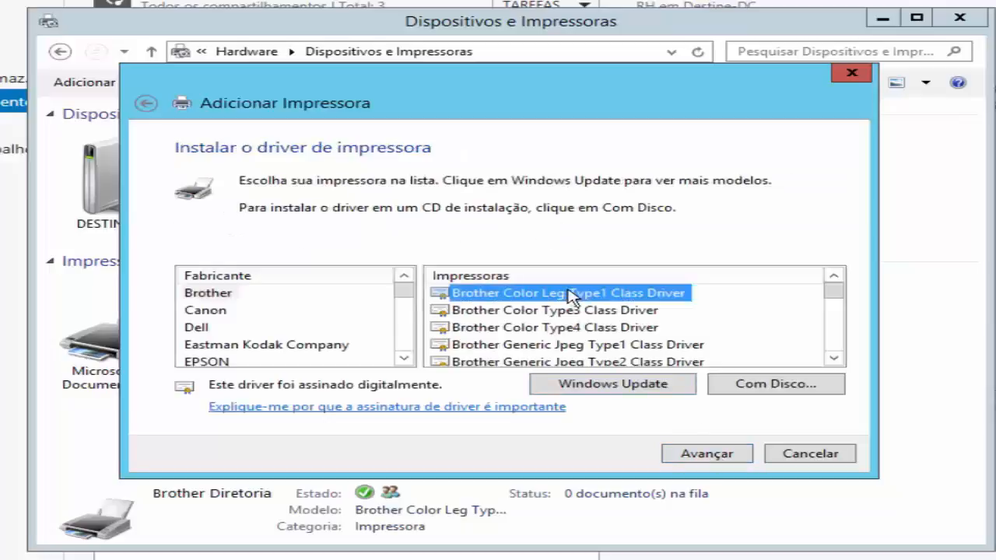
{"action": "left_click", "coordinate": [724, 462]}
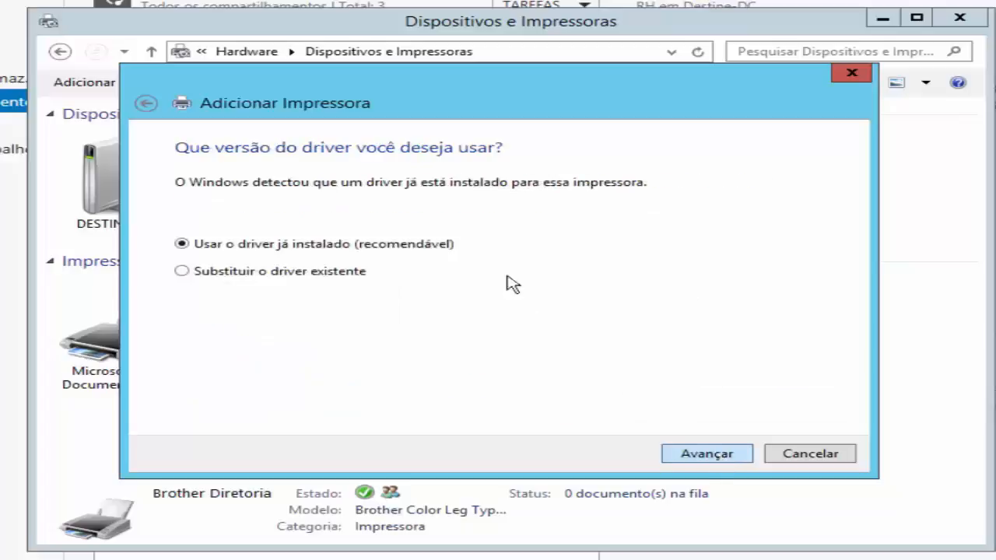
{"action": "left_click", "coordinate": [726, 459]}
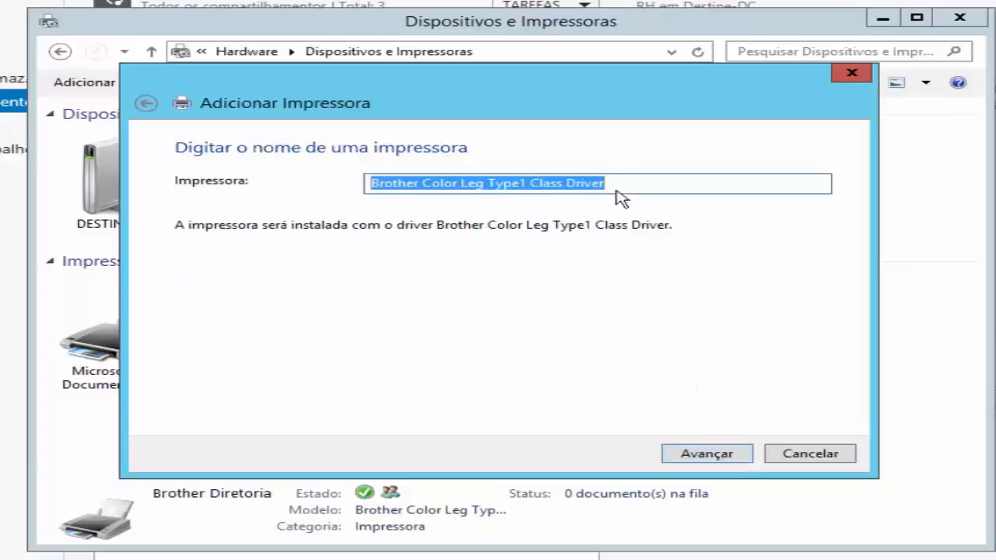
Step: Name the new printer Brother RH, share it under the same name, and finish adding it
{"action": "left_click_drag", "start_coordinate": [613, 182], "coordinate": [426, 183]}
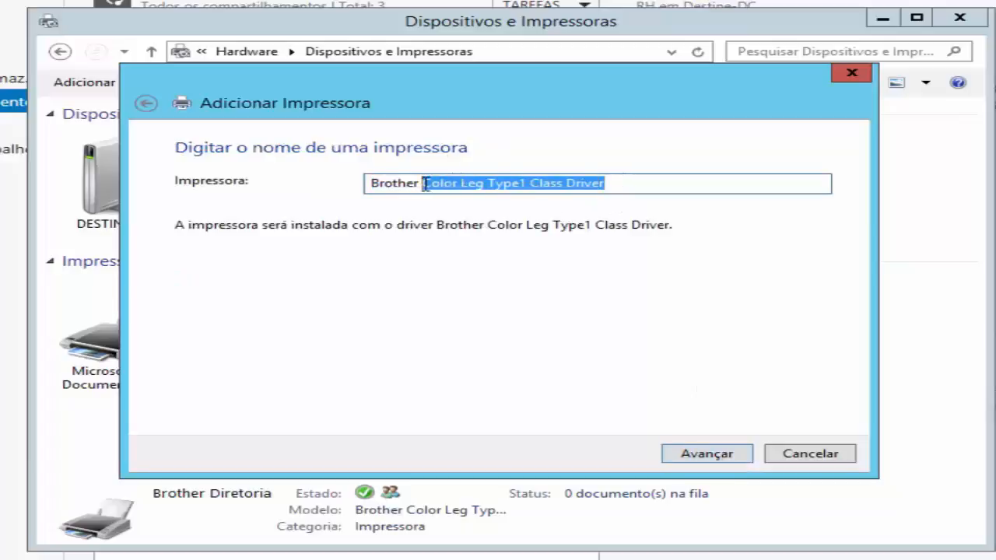
{"action": "type", "text": "RH"}
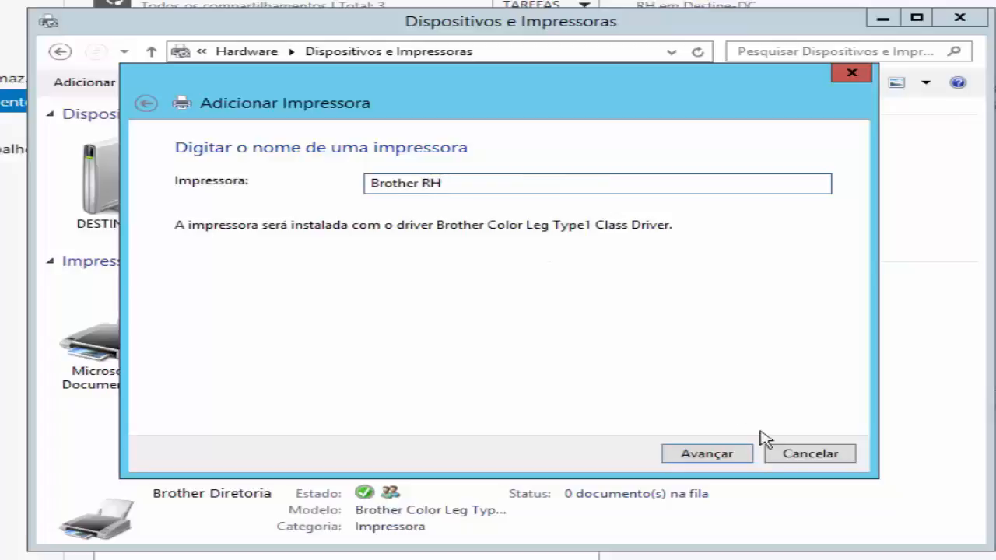
{"action": "left_click", "coordinate": [731, 458]}
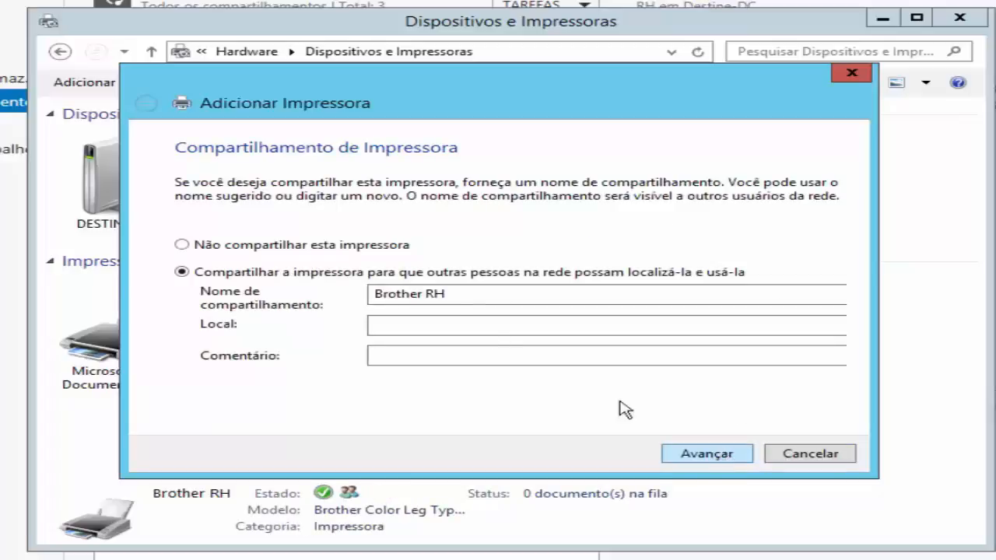
{"action": "left_click", "coordinate": [706, 455]}
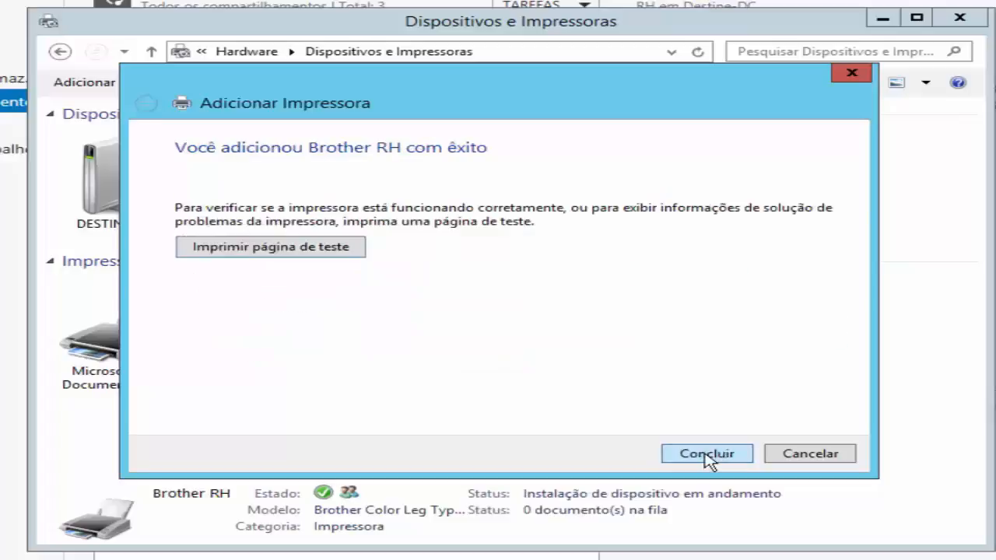
{"action": "left_click", "coordinate": [706, 453]}
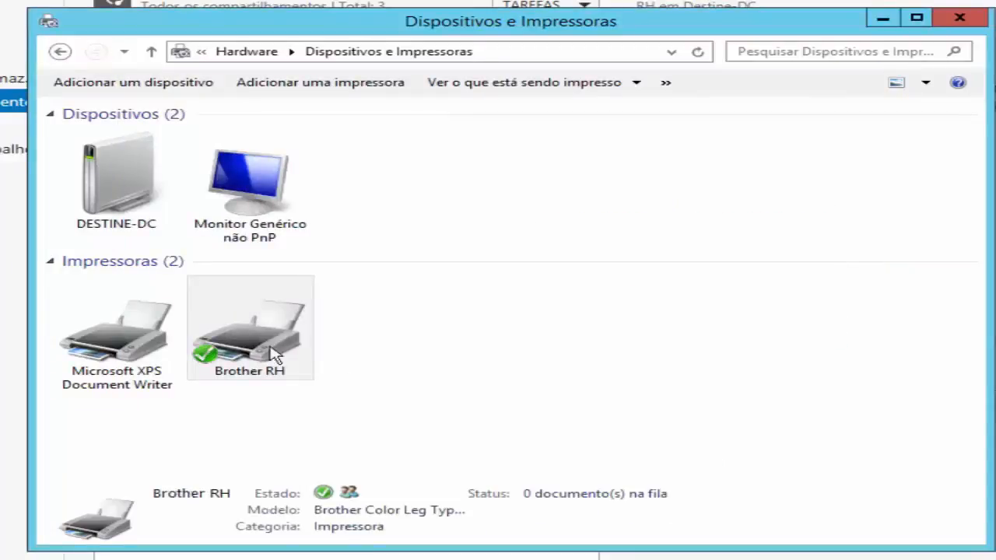
{"action": "left_click", "coordinate": [219, 325]}
{"action": "right_click", "coordinate": [231, 316]}
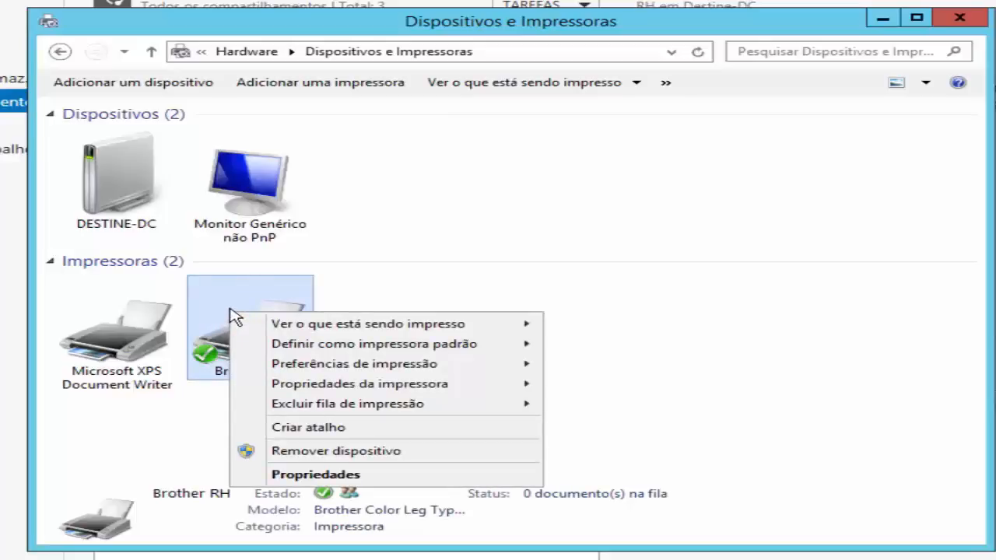
{"action": "left_click", "coordinate": [575, 307]}
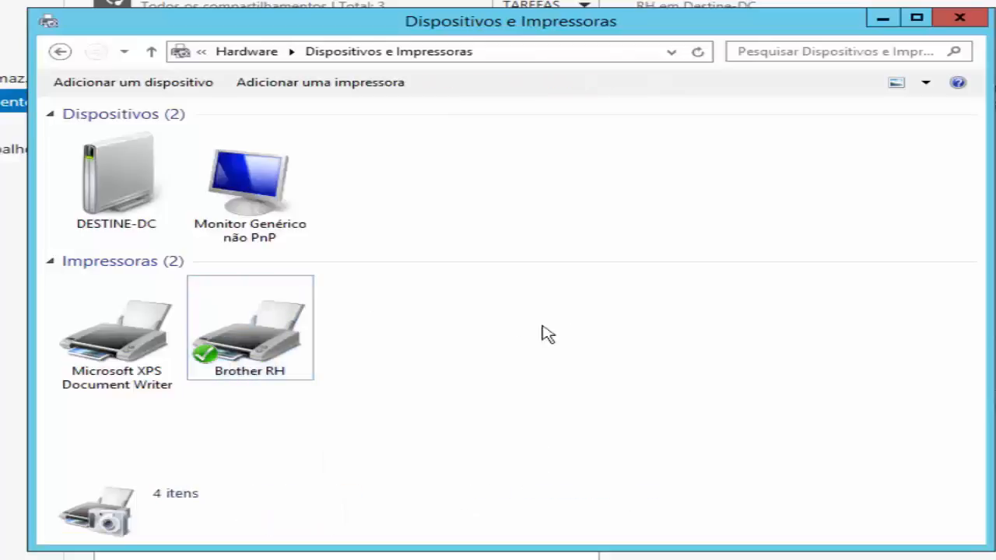
Step: Open the printer properties of Brother RH and check its sharing settings
{"action": "left_click", "coordinate": [290, 322]}
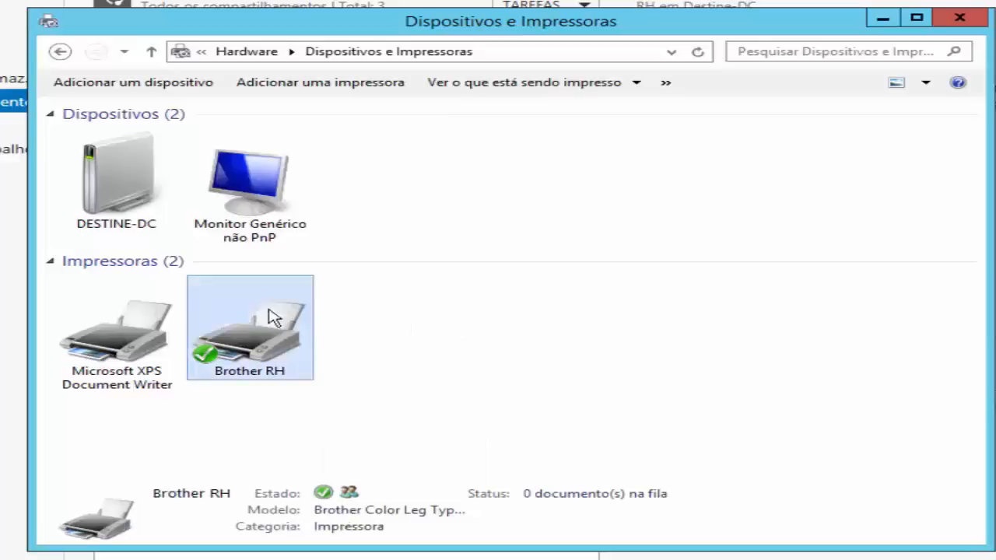
{"action": "right_click", "coordinate": [221, 313]}
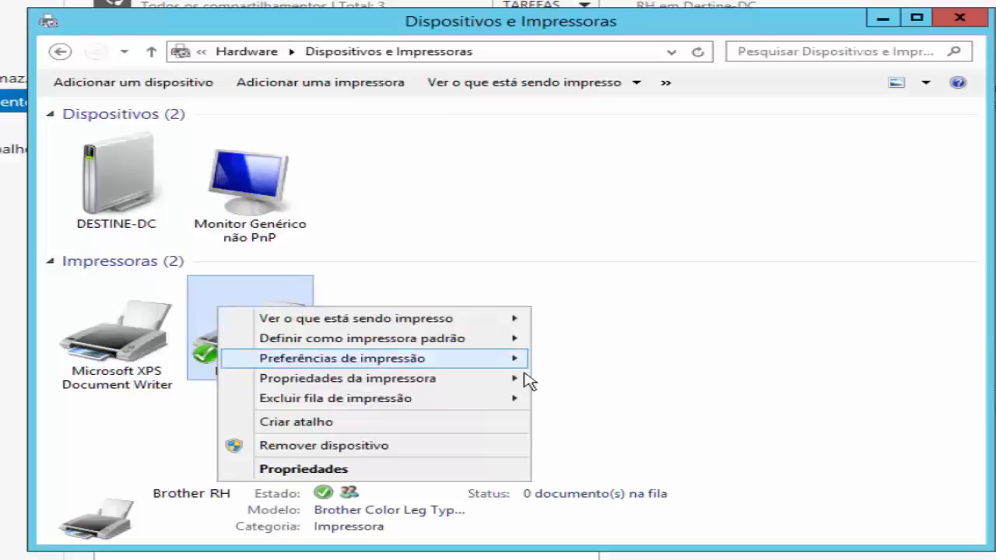
{"action": "mouse_move", "coordinate": [512, 383]}
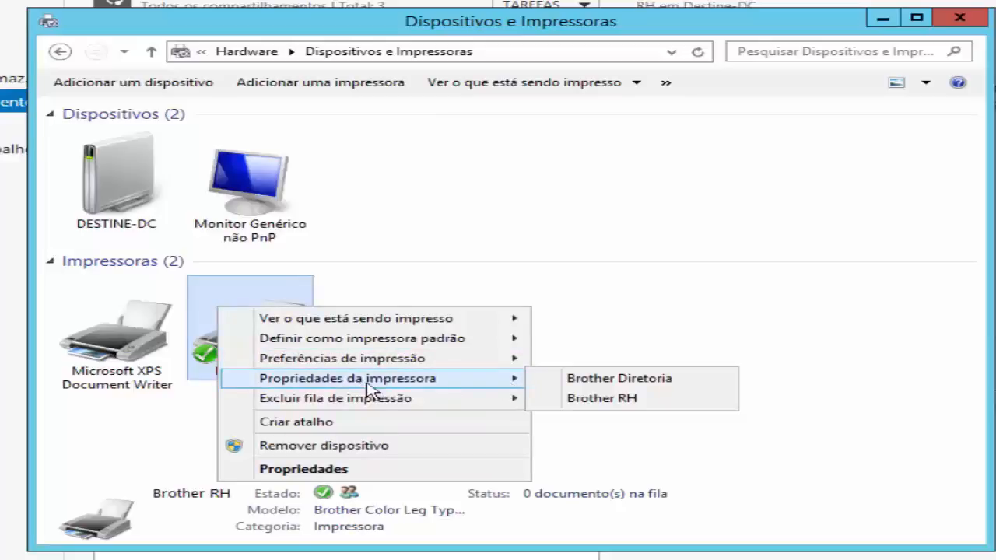
{"action": "left_click", "coordinate": [621, 403]}
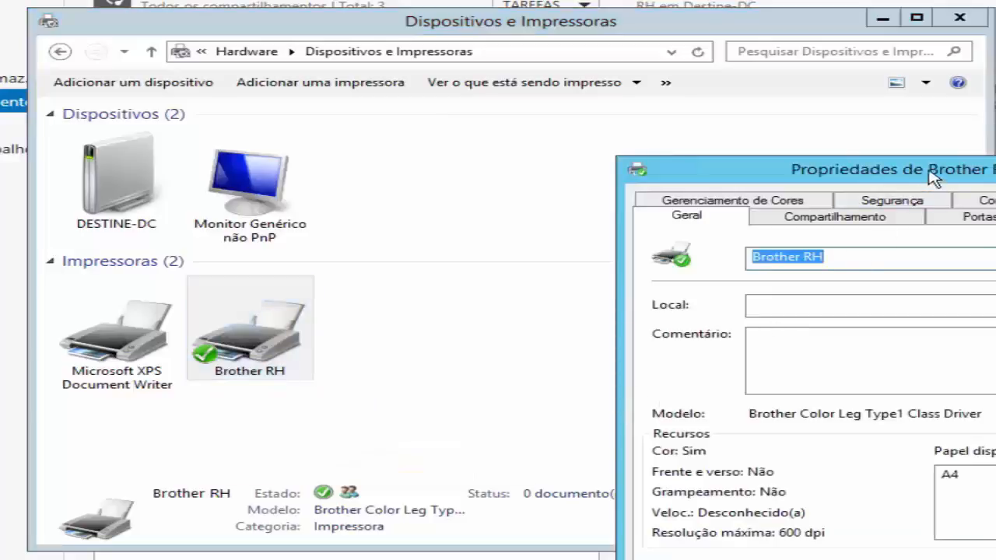
{"action": "left_click_drag", "start_coordinate": [934, 177], "coordinate": [681, 53]}
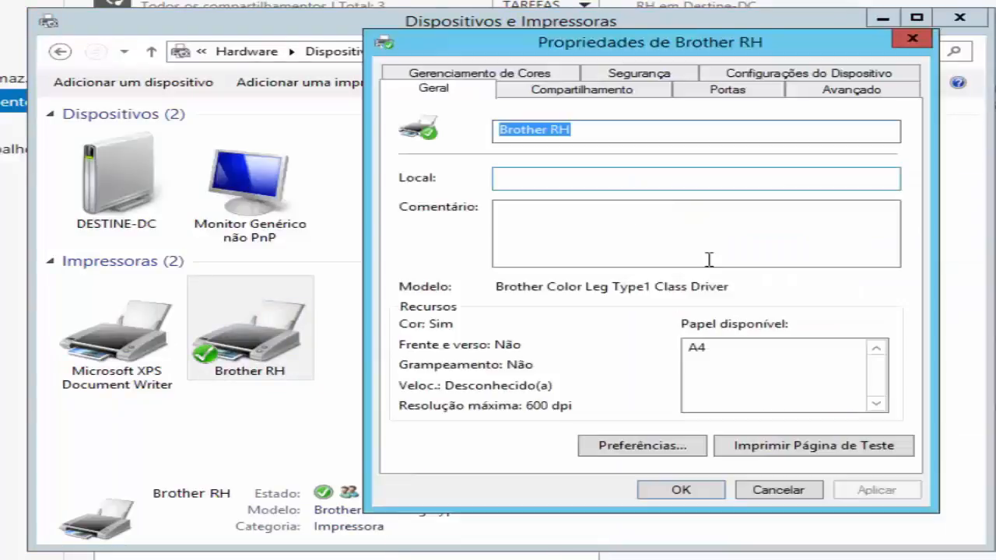
{"action": "left_click", "coordinate": [558, 90]}
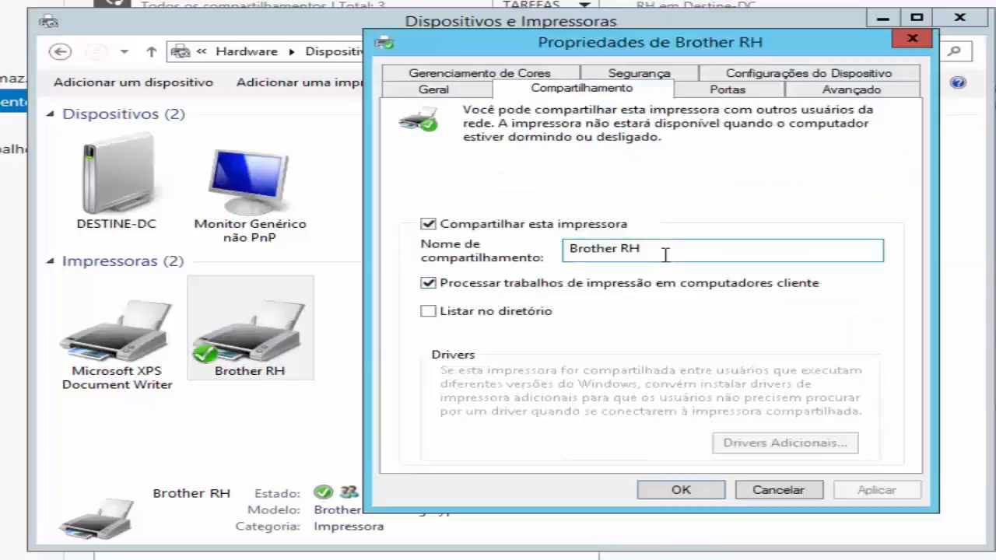
Step: Replace the Todos group with the RH group in Brother RH's security list
{"action": "left_click", "coordinate": [643, 75]}
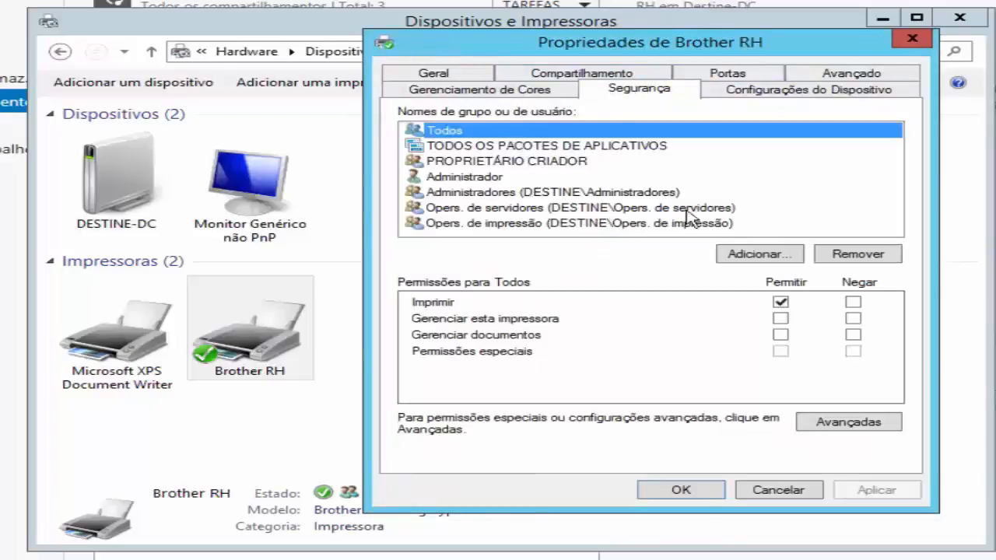
{"action": "left_click", "coordinate": [852, 254]}
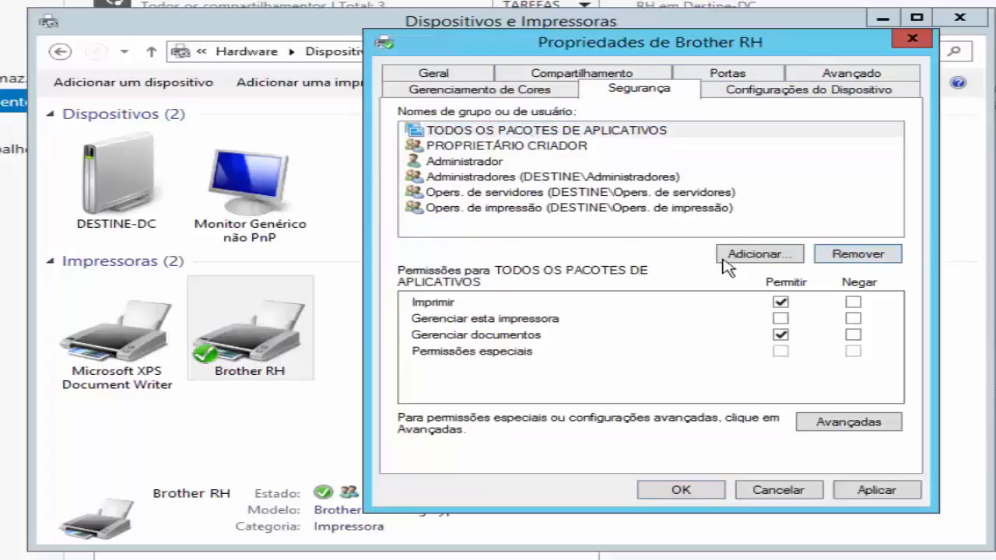
{"action": "left_click", "coordinate": [754, 256]}
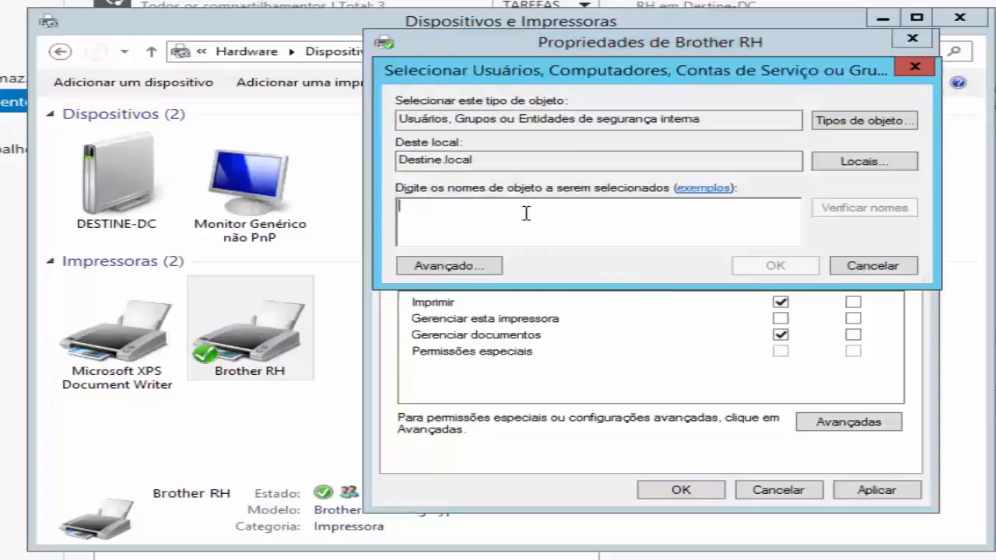
{"action": "type", "text": "rh"}
{"action": "left_click", "coordinate": [865, 217]}
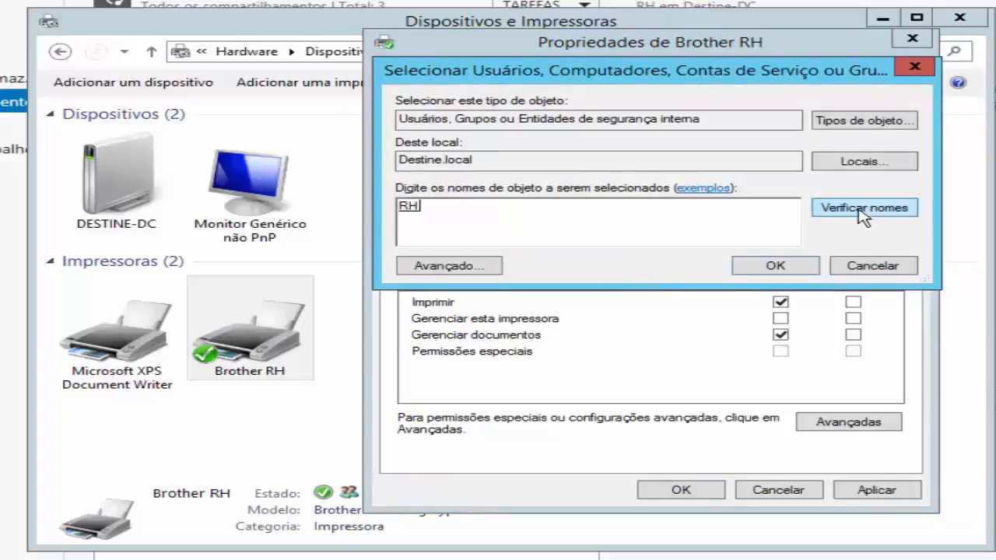
{"action": "left_click", "coordinate": [793, 268]}
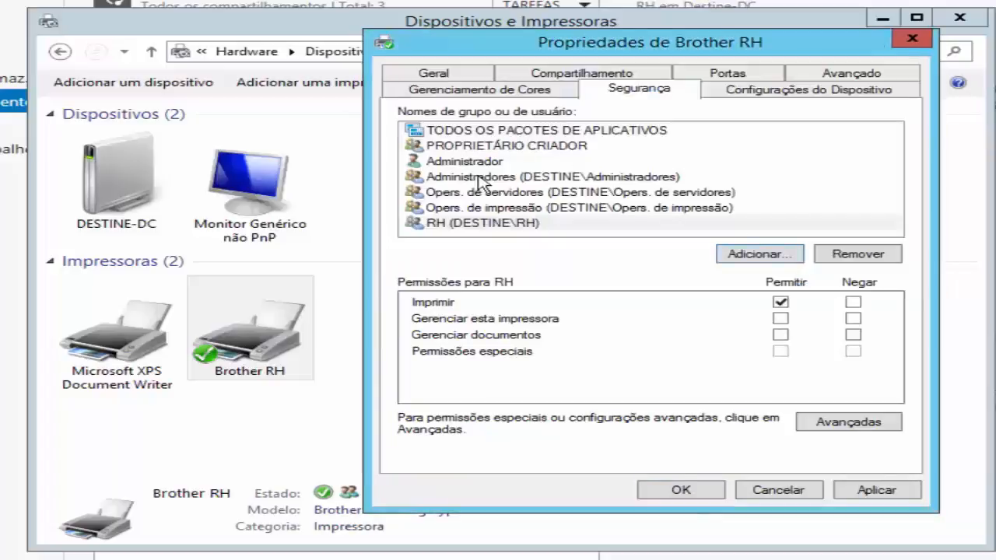
Step: Allow the RH group the Gerenciar esta impressora permission on Brother RH
{"action": "left_click", "coordinate": [497, 224]}
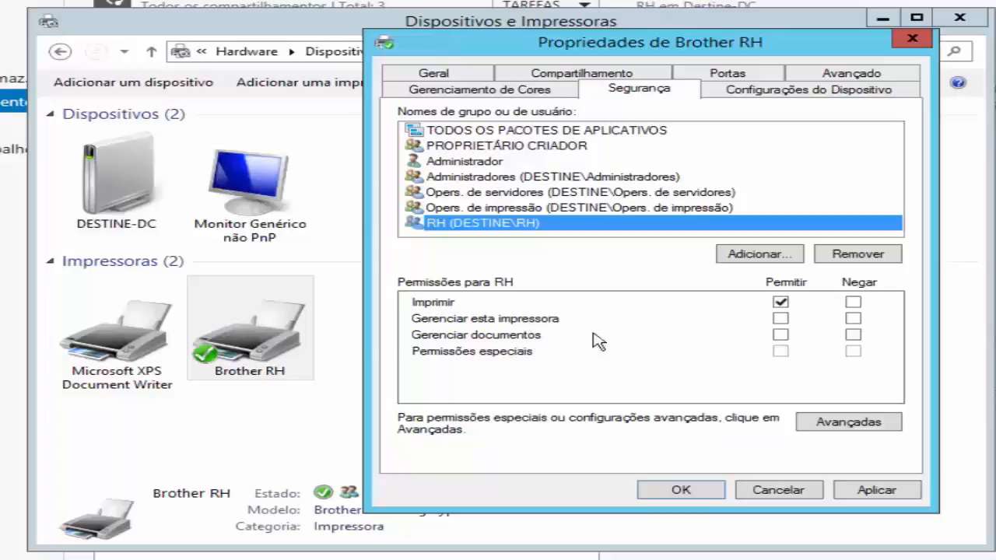
{"action": "left_click", "coordinate": [781, 319]}
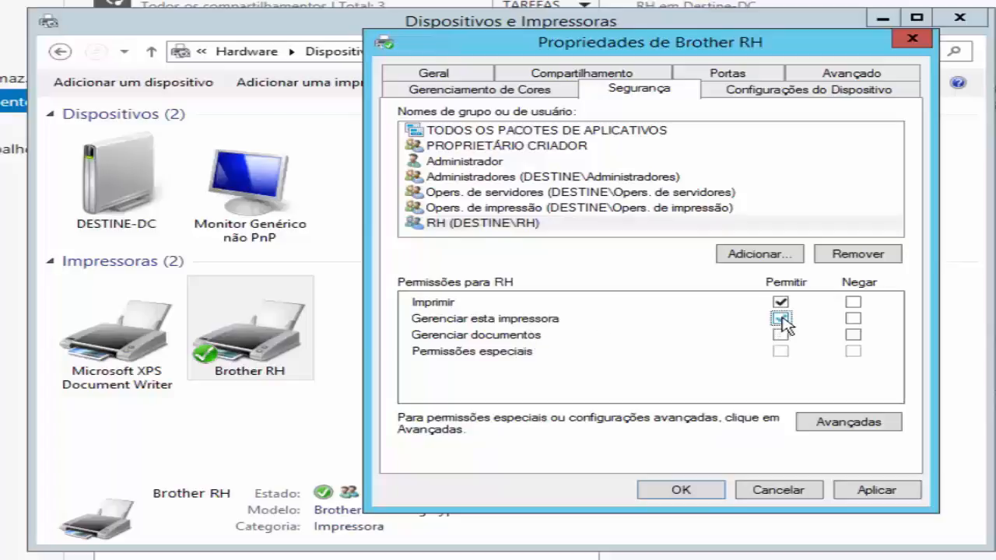
{"action": "left_click", "coordinate": [781, 319]}
{"action": "left_click", "coordinate": [781, 318]}
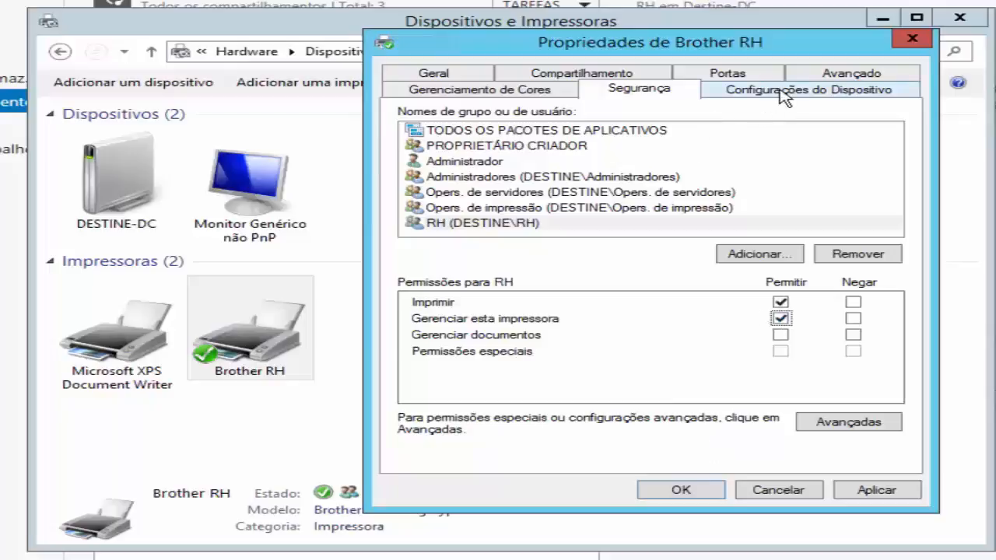
Step: Limit Brother RH's availability to 08:00 until 20:00 and set its priority to 15
{"action": "left_click", "coordinate": [829, 76]}
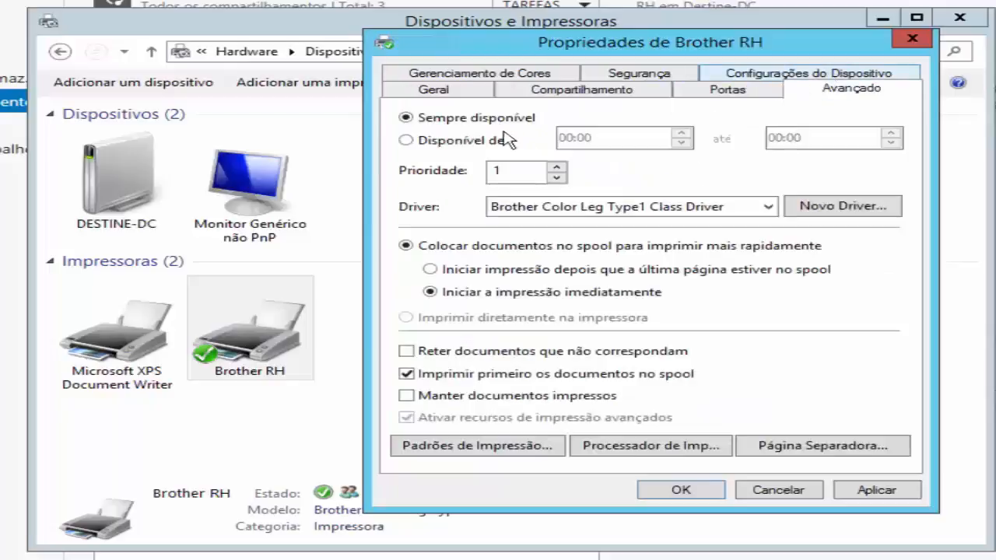
{"action": "left_click", "coordinate": [454, 141]}
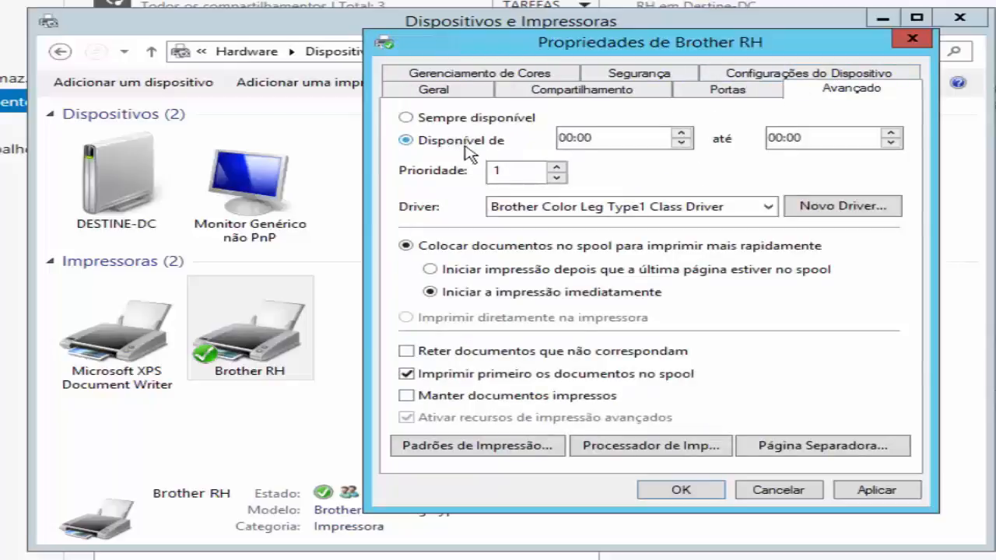
{"action": "left_click", "coordinate": [576, 138]}
{"action": "left_click", "coordinate": [682, 142]}
{"action": "left_click", "coordinate": [681, 132]}
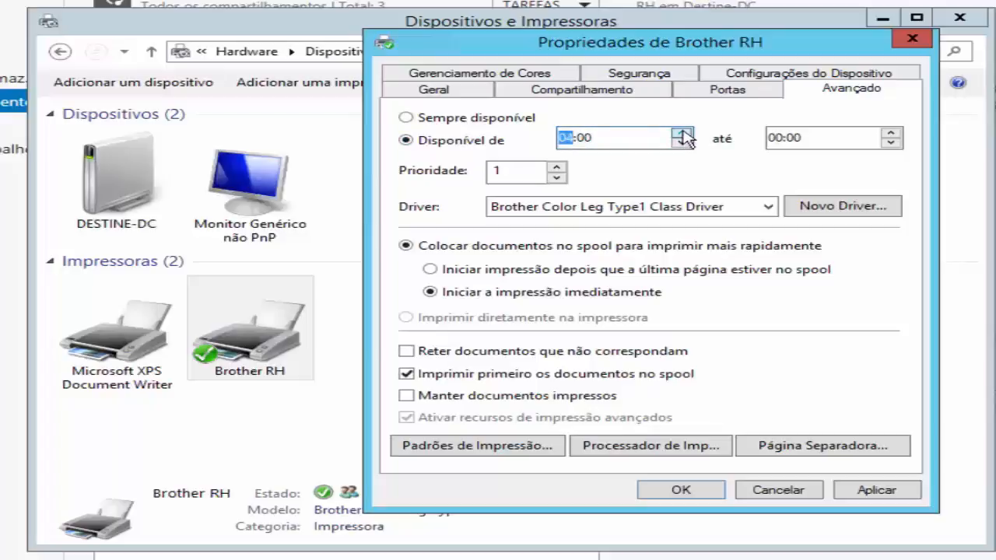
{"action": "left_click", "coordinate": [685, 133]}
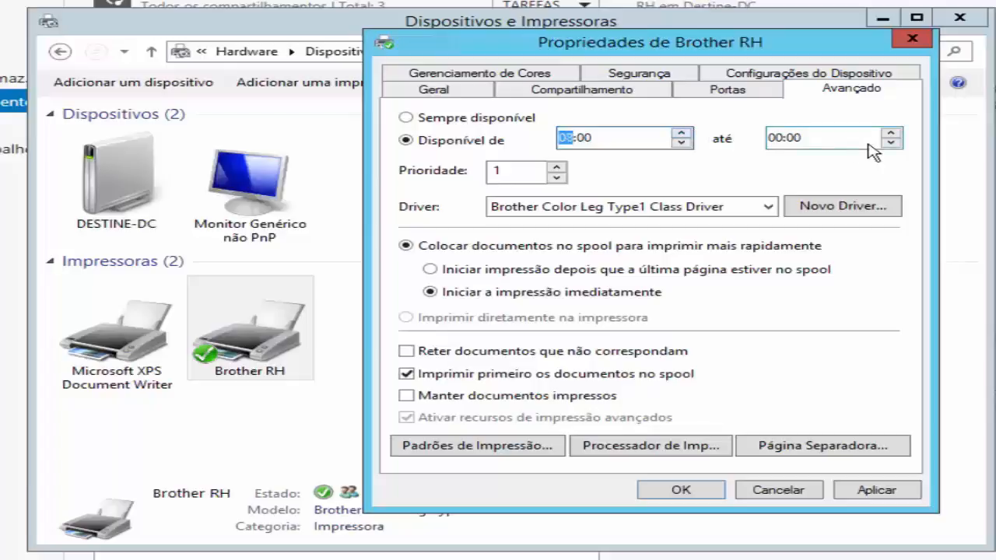
{"action": "left_click", "coordinate": [890, 133]}
{"action": "left_click", "coordinate": [891, 142]}
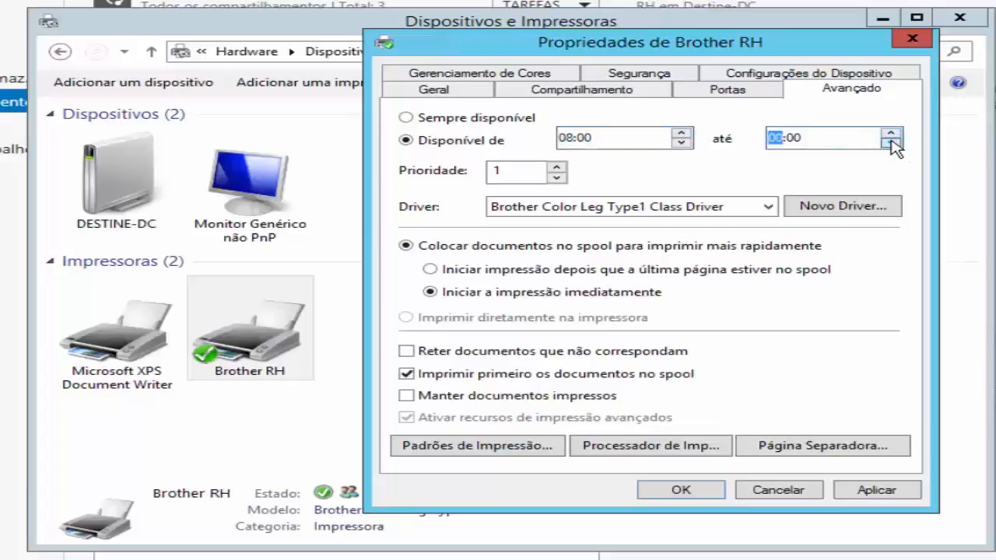
{"action": "left_click", "coordinate": [891, 142]}
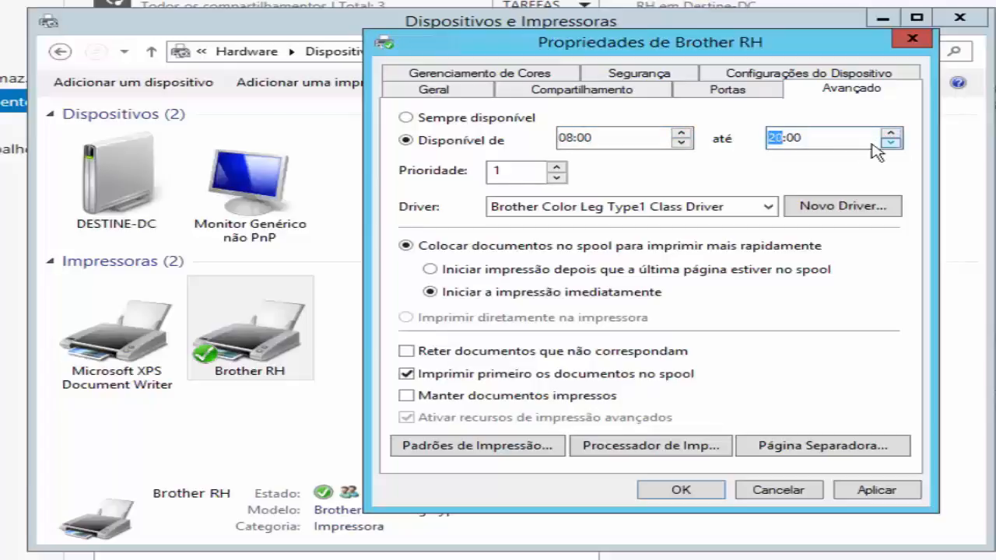
{"action": "double_click", "coordinate": [557, 167]}
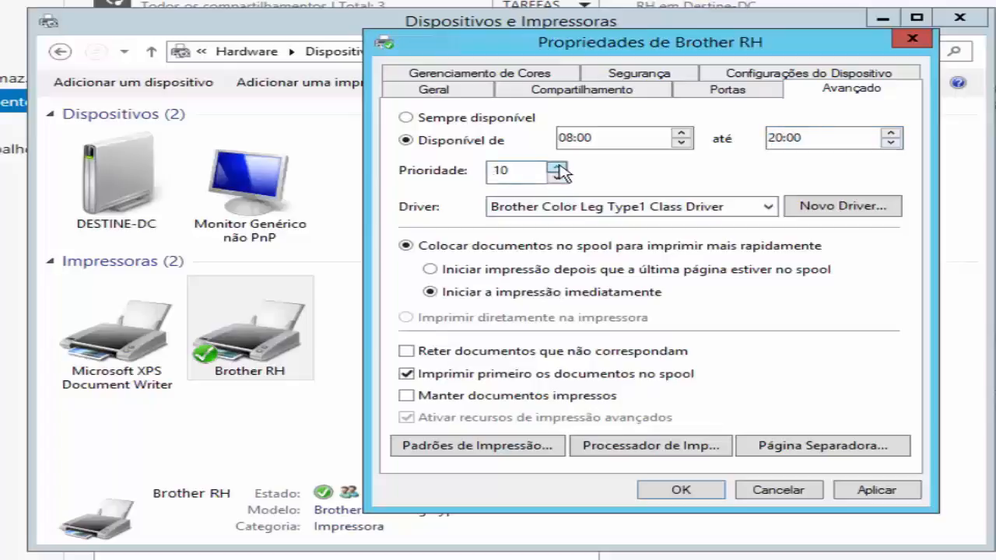
{"action": "left_click", "coordinate": [557, 166]}
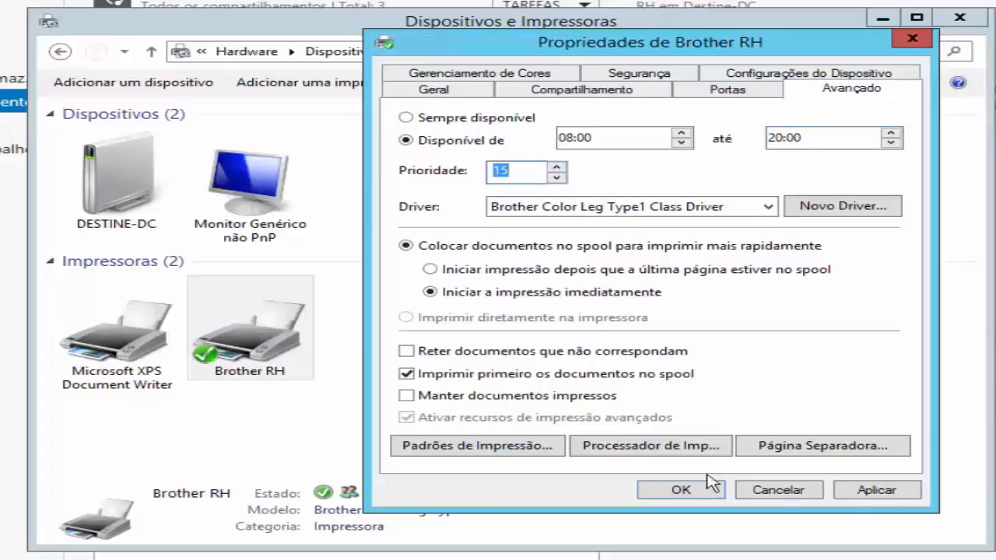
Step: Apply the availability and priority settings of Brother RH and close its properties
{"action": "left_click", "coordinate": [879, 491]}
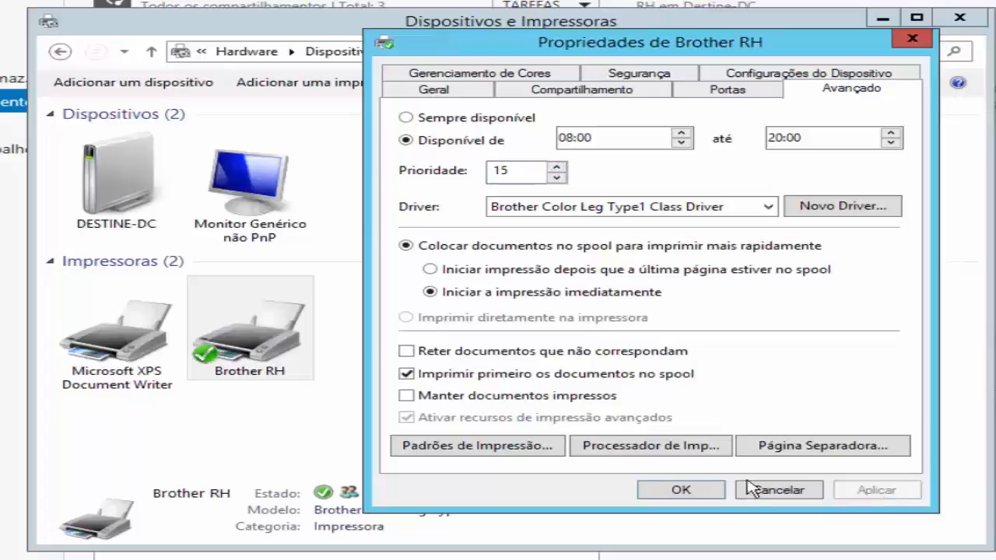
{"action": "left_click", "coordinate": [657, 490]}
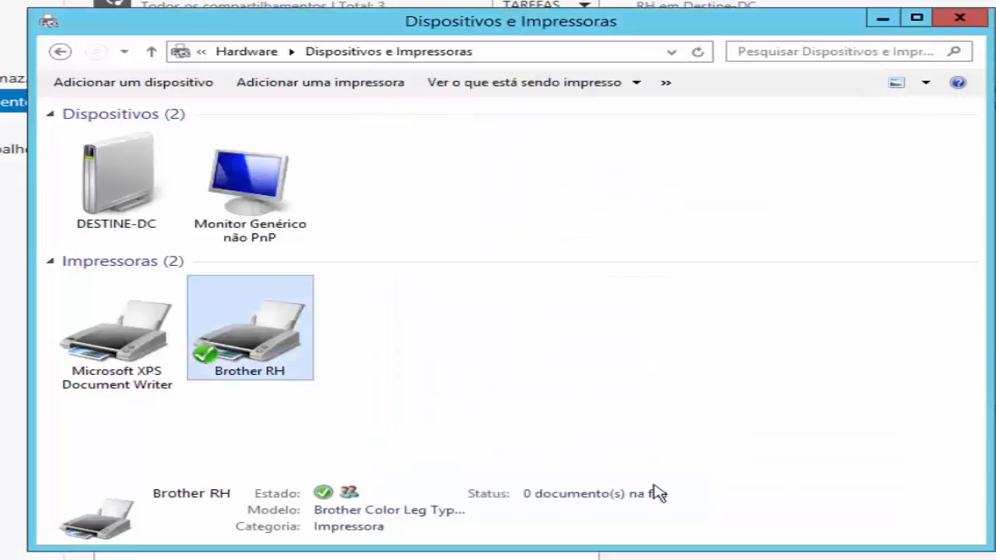
Step: Open the printer properties of Brother Diretoria and review its sharing, security and advanced settings
{"action": "right_click", "coordinate": [298, 332]}
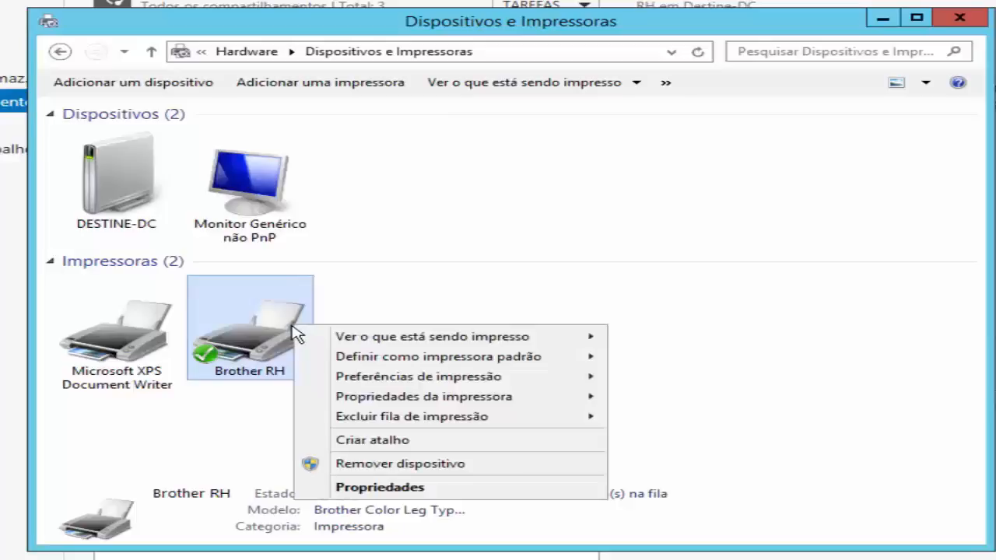
{"action": "mouse_move", "coordinate": [509, 403]}
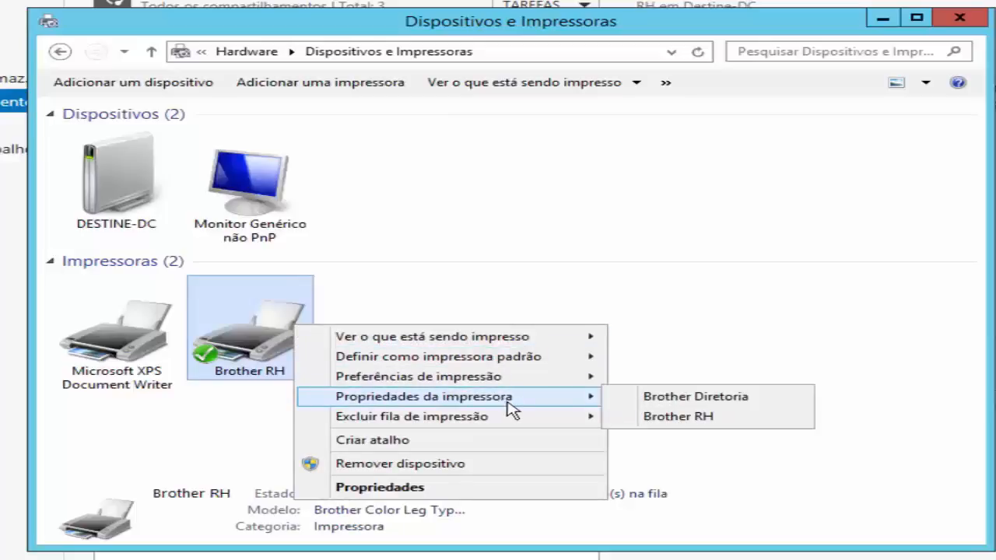
{"action": "left_click", "coordinate": [677, 398]}
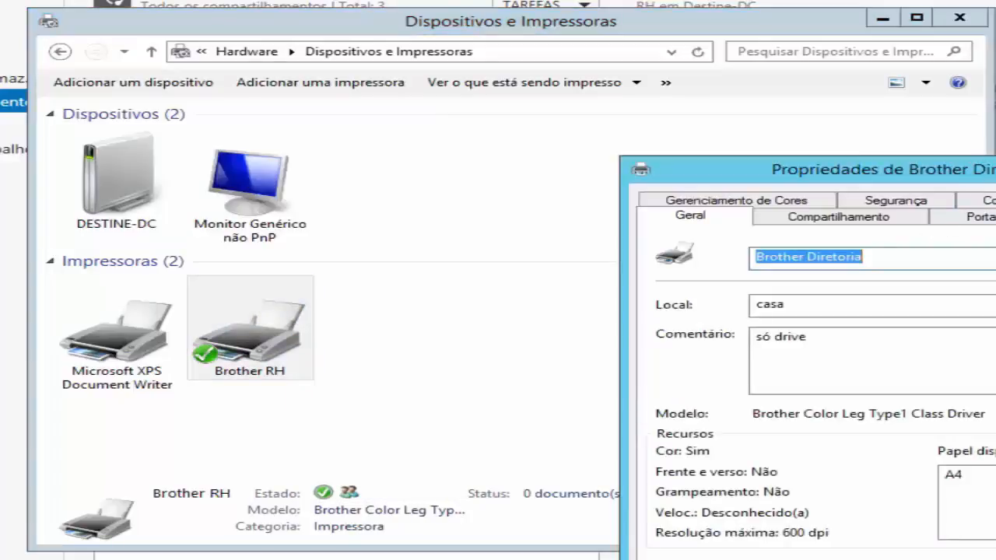
{"action": "left_click", "coordinate": [671, 51]}
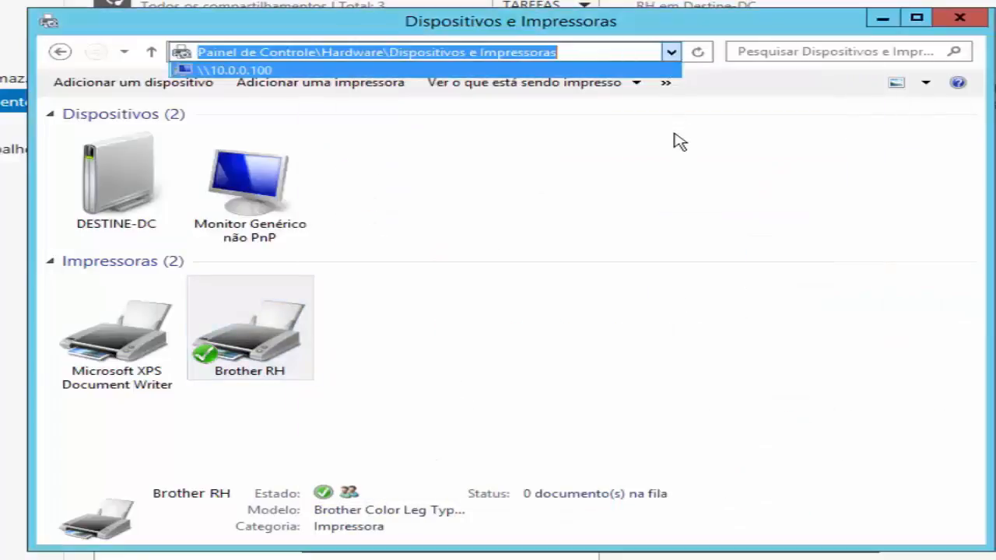
{"action": "left_click", "coordinate": [569, 191]}
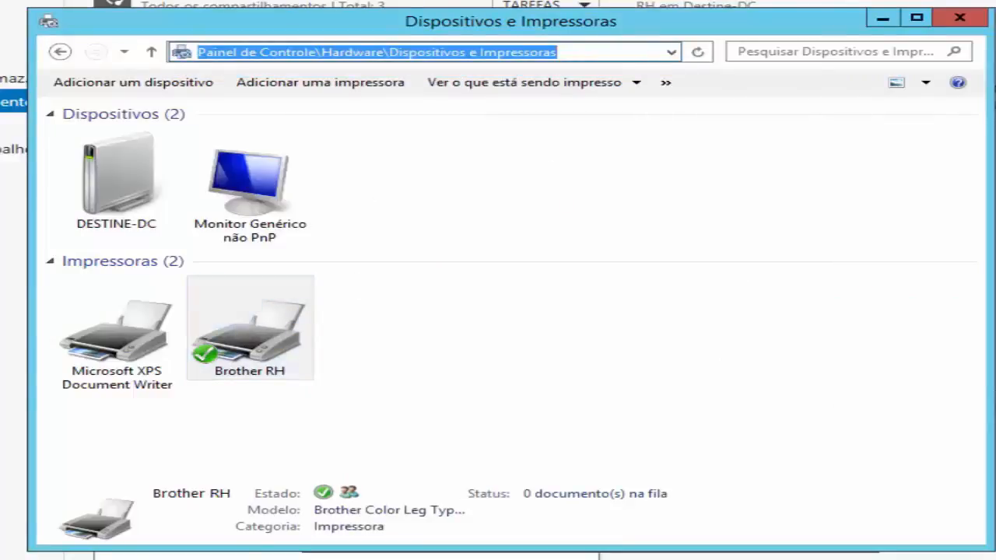
{"action": "left_click", "coordinate": [217, 559]}
{"action": "left_click", "coordinate": [368, 544]}
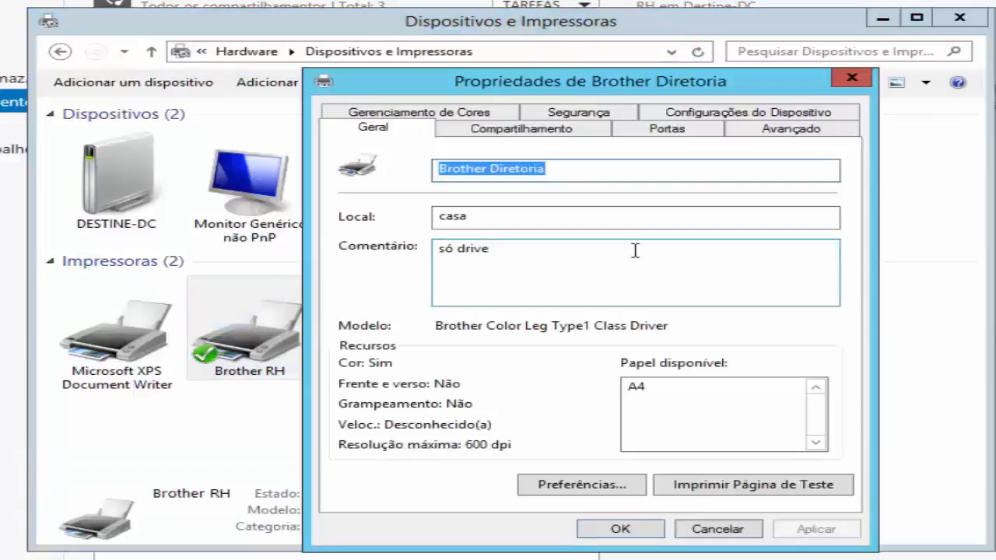
{"action": "left_click", "coordinate": [562, 134]}
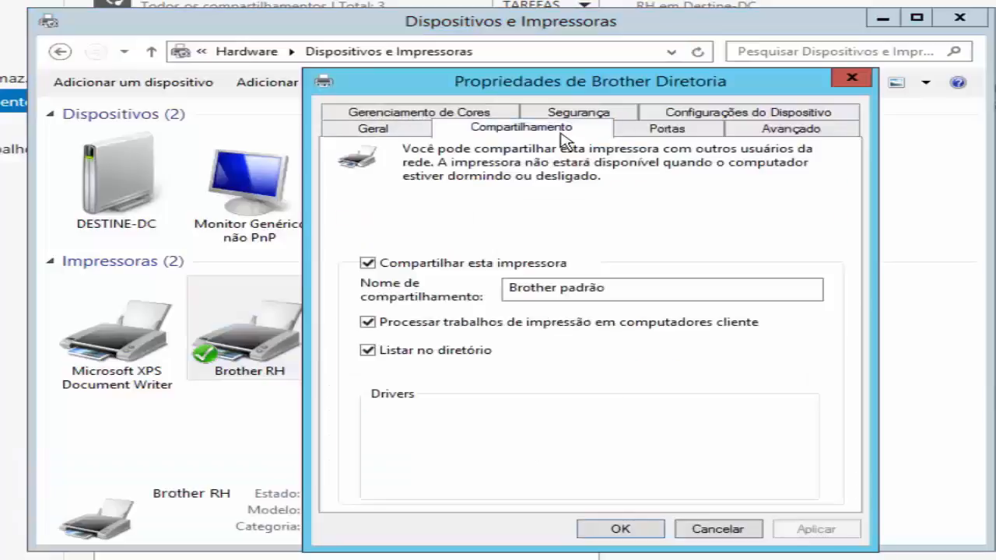
{"action": "left_click", "coordinate": [567, 115]}
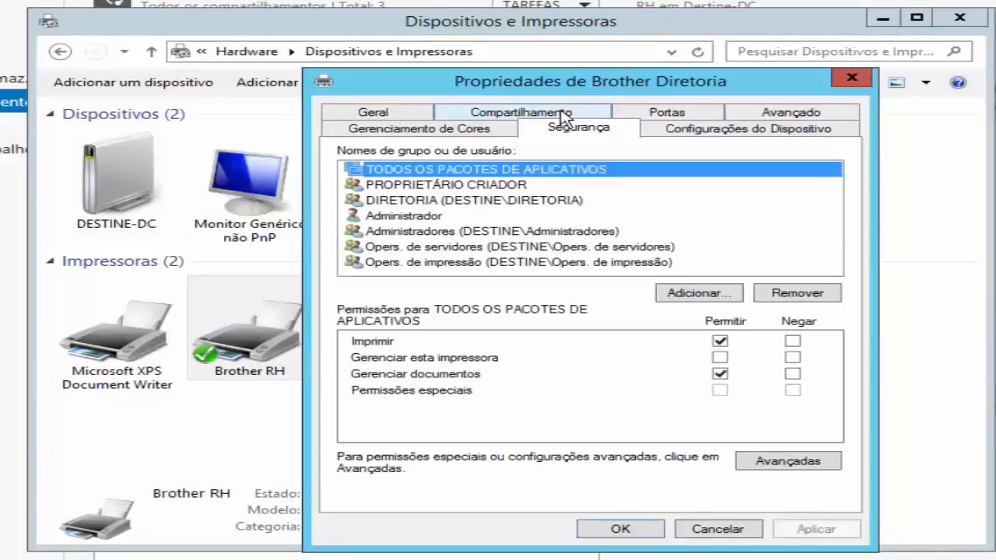
{"action": "left_click", "coordinate": [815, 118]}
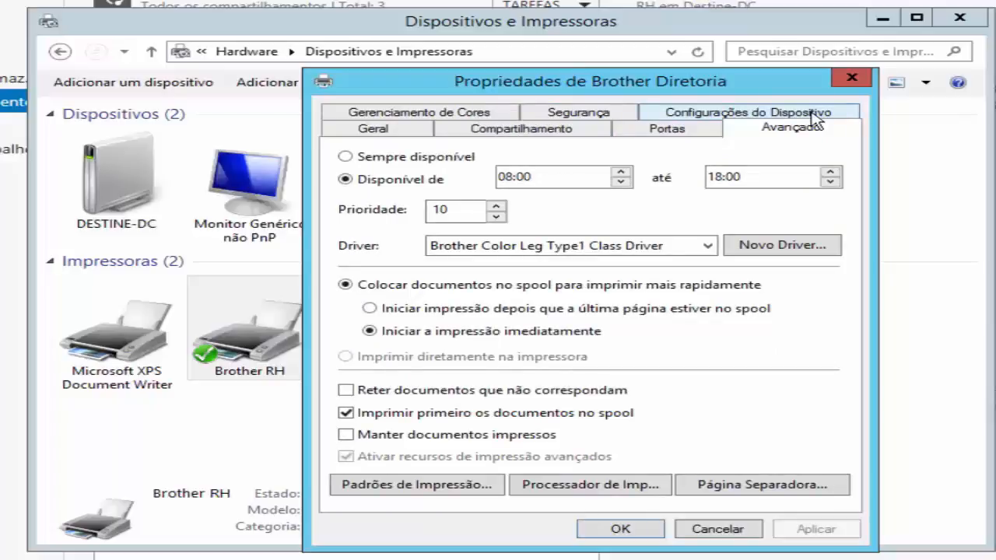
Step: Enable printer pooling for Brother Diretoria, add ports LPT2 and LPT3 alongside LPT1, and apply the change
{"action": "left_click", "coordinate": [682, 127]}
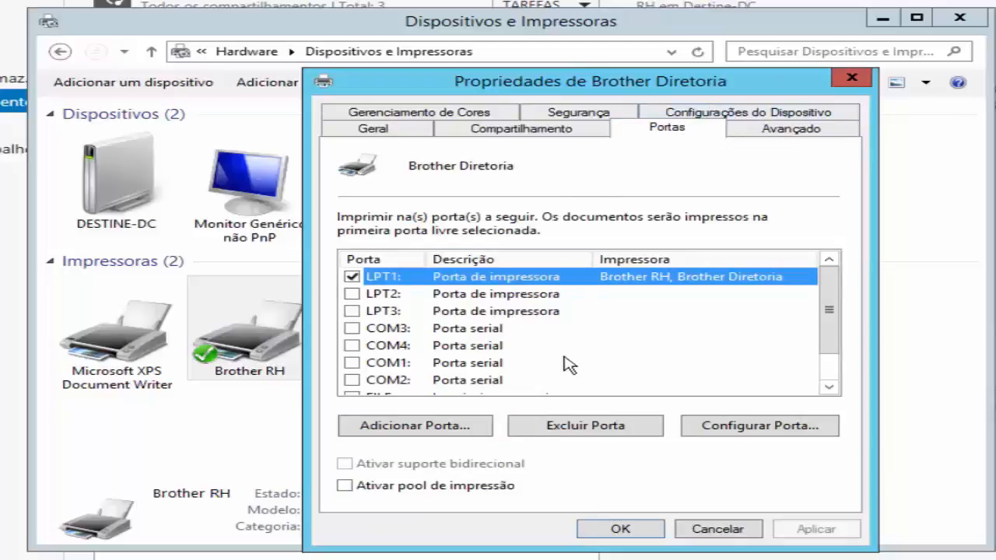
{"action": "left_click", "coordinate": [669, 134]}
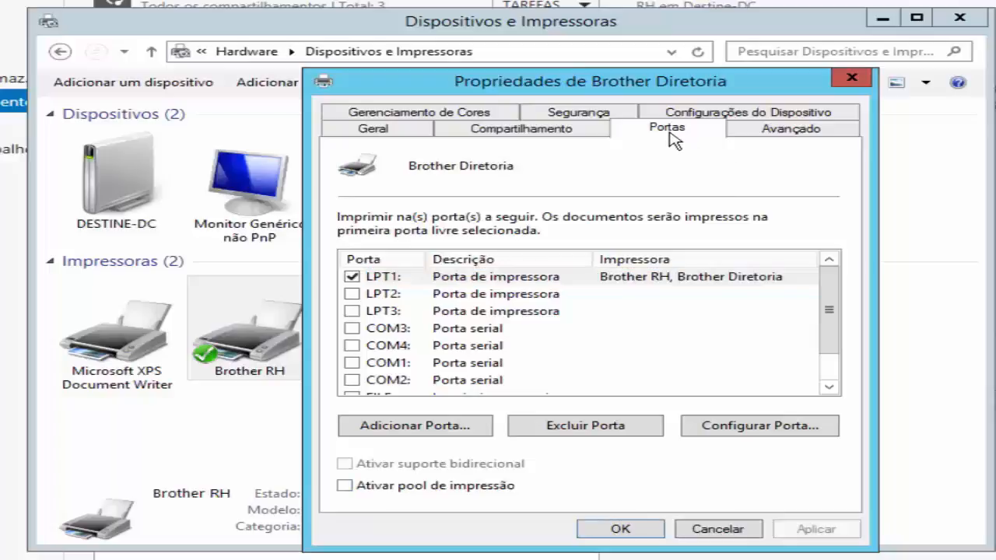
{"action": "left_click", "coordinate": [344, 486]}
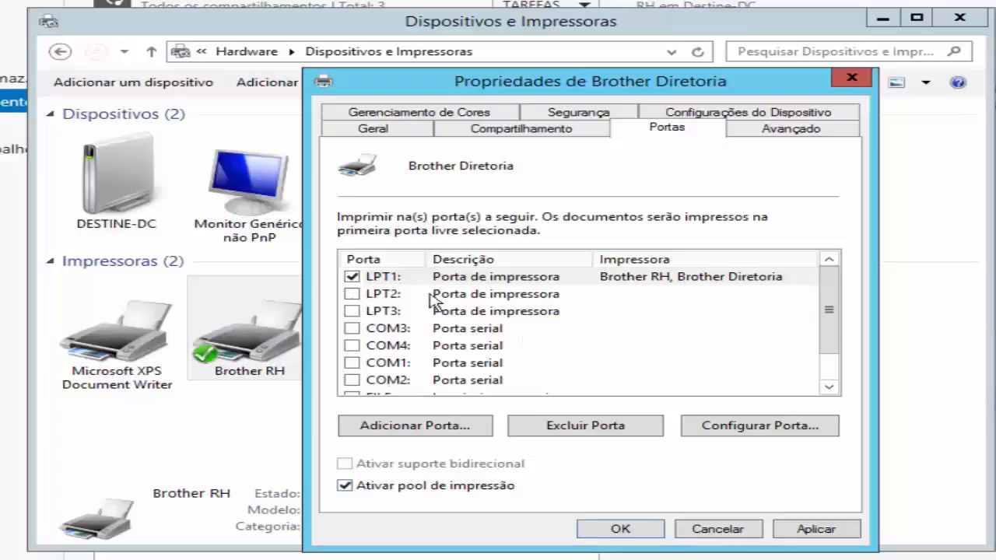
{"action": "left_click", "coordinate": [352, 294]}
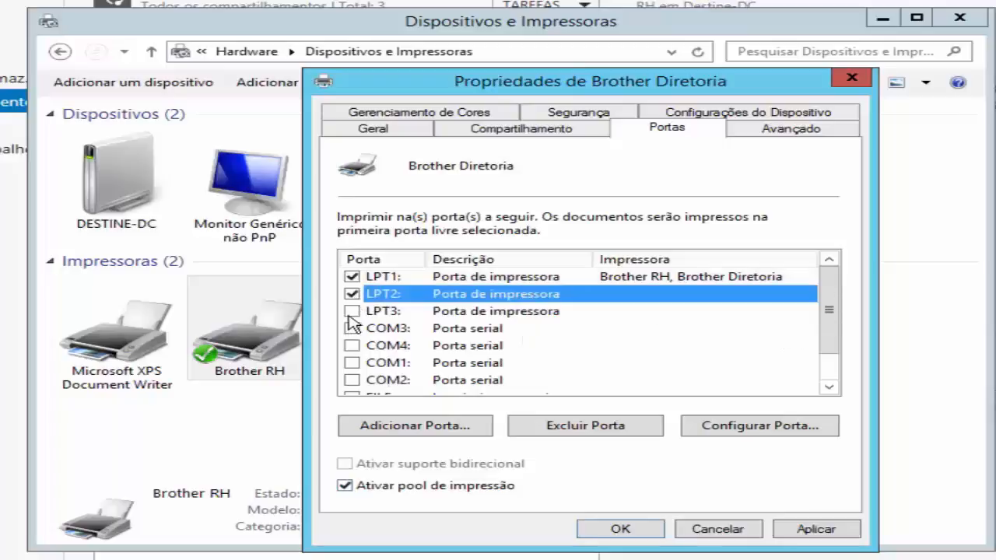
{"action": "left_click", "coordinate": [351, 311]}
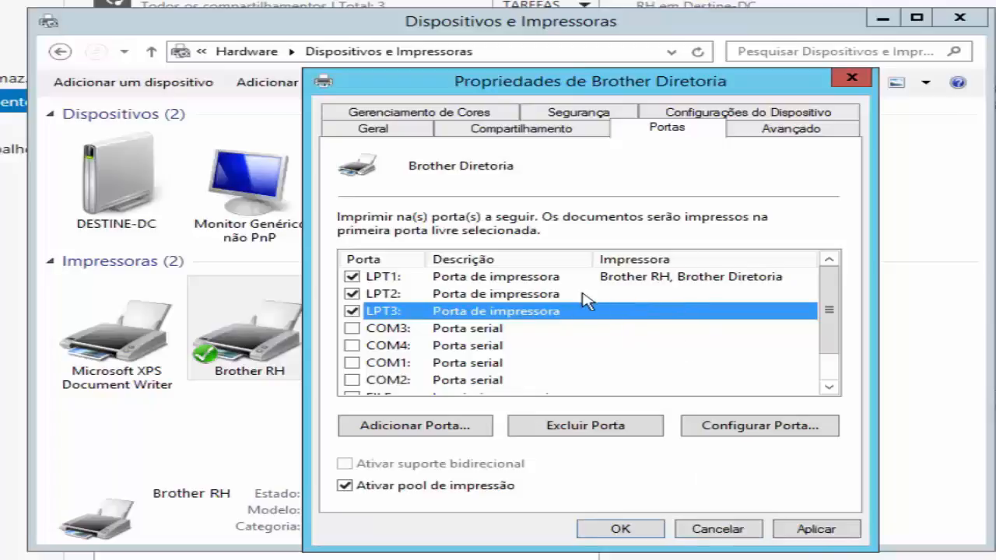
{"action": "left_click", "coordinate": [826, 538]}
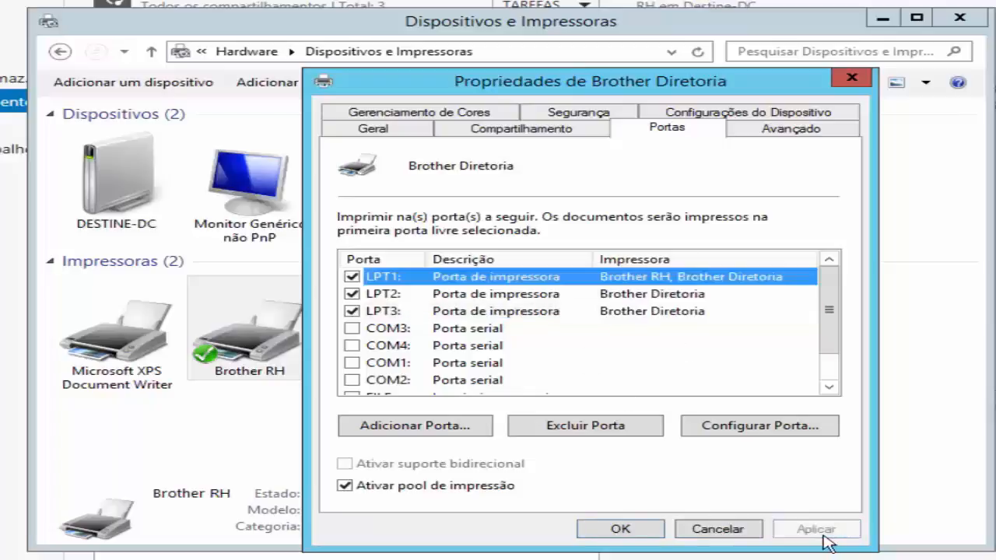
Step: Reselect ports LPT1 and LPT2 for Brother Diretoria and confirm its properties
{"action": "double_click", "coordinate": [685, 277]}
{"action": "double_click", "coordinate": [683, 294]}
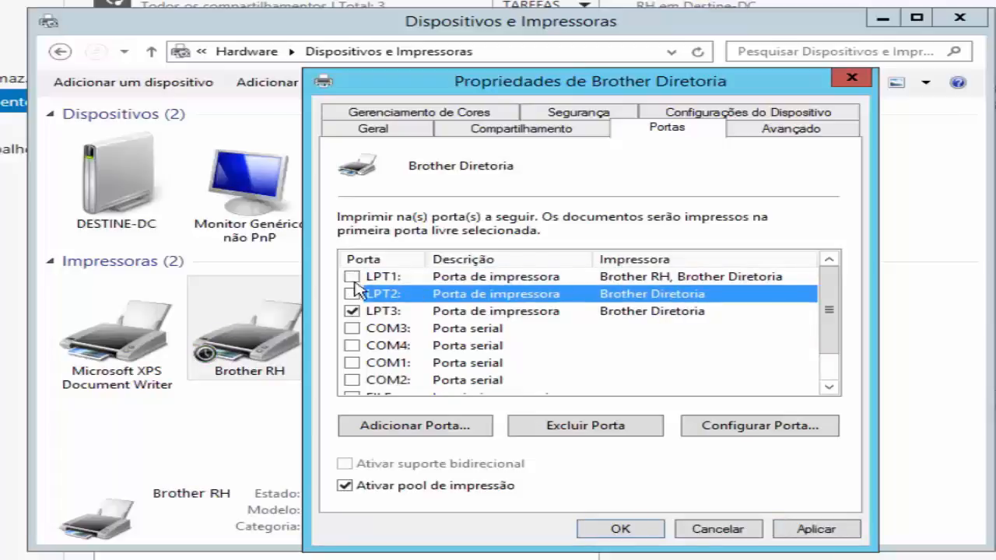
{"action": "left_click", "coordinate": [352, 277]}
{"action": "left_click", "coordinate": [352, 294]}
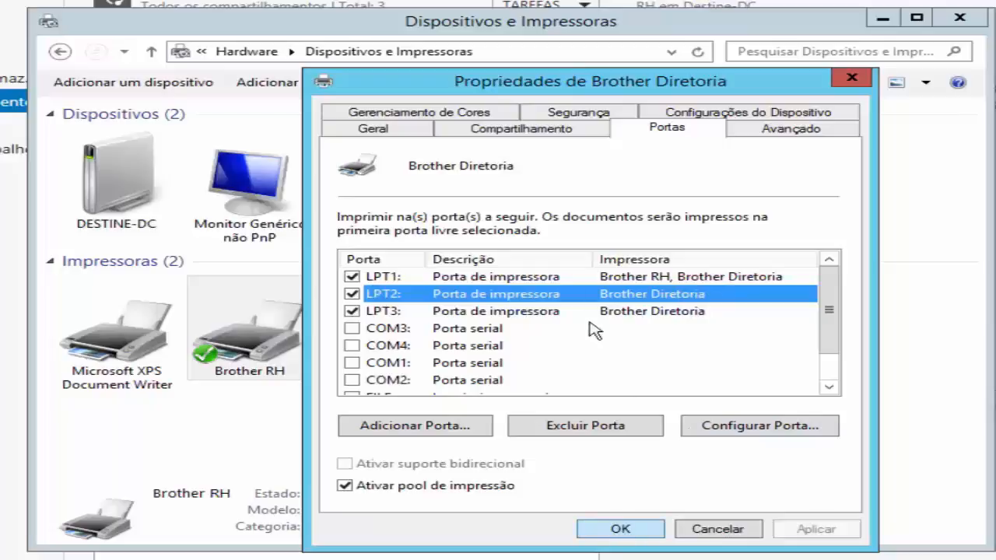
{"action": "left_click", "coordinate": [620, 530]}
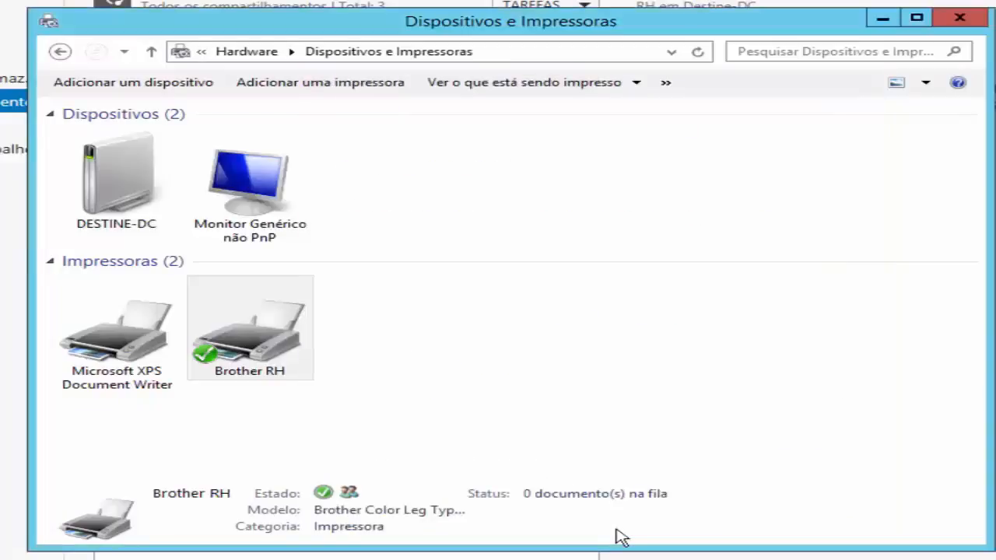
{"action": "left_click", "coordinate": [289, 359]}
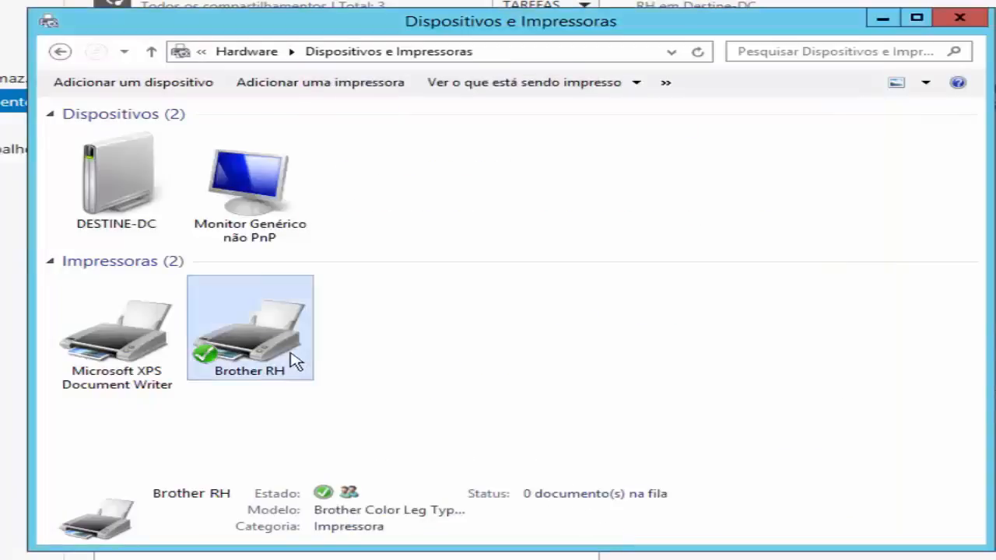
{"action": "right_click", "coordinate": [278, 352]}
{"action": "left_click", "coordinate": [648, 268]}
{"action": "left_click", "coordinate": [274, 330]}
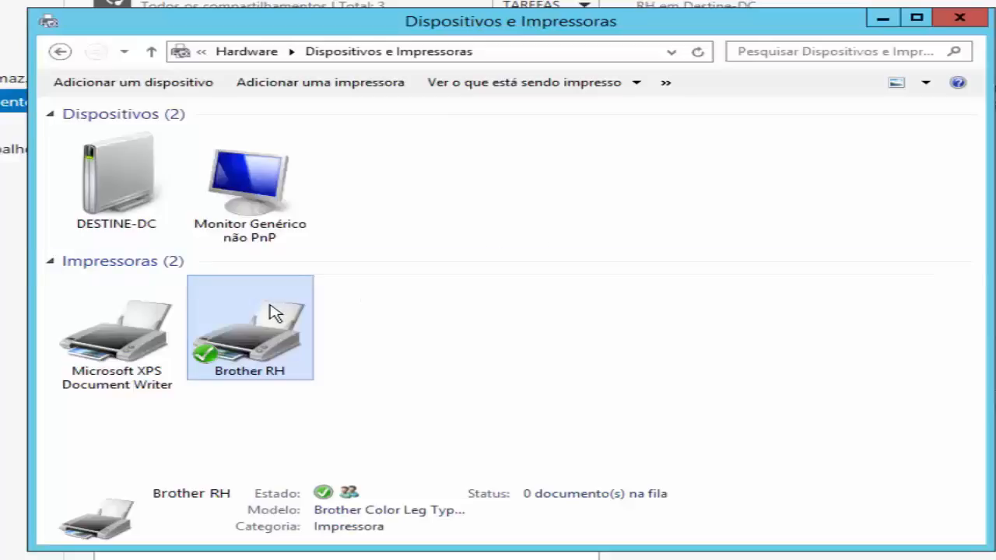
Step: Open the print server properties and display the advanced settings with the spool folder
{"action": "mouse_move", "coordinate": [273, 312]}
{"action": "left_click", "coordinate": [667, 84]}
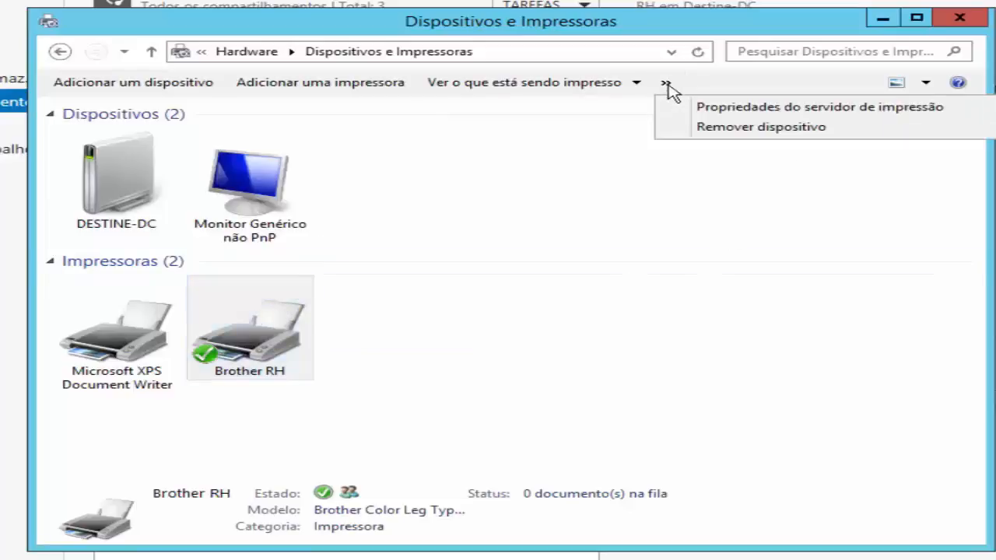
{"action": "left_click", "coordinate": [943, 112]}
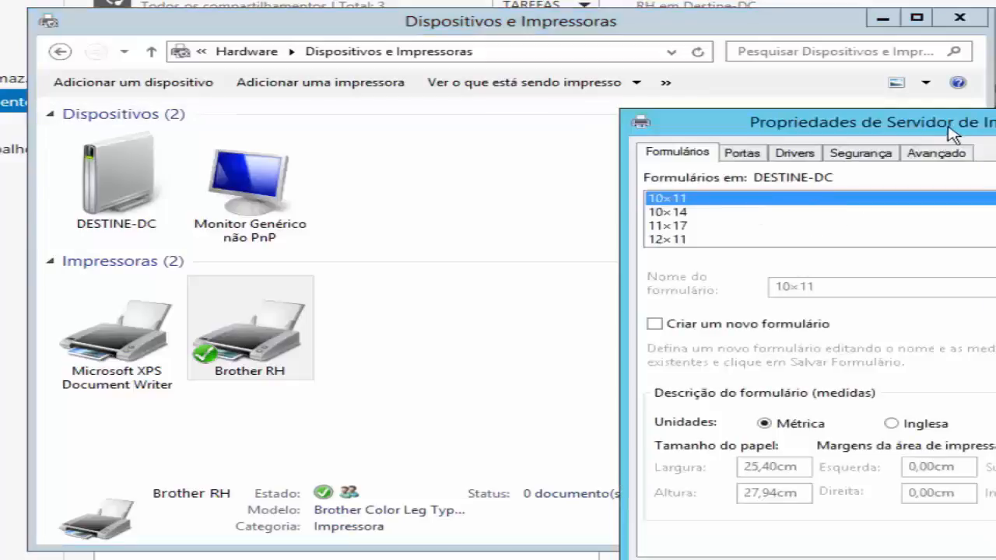
{"action": "left_click_drag", "start_coordinate": [809, 110], "coordinate": [733, 88]}
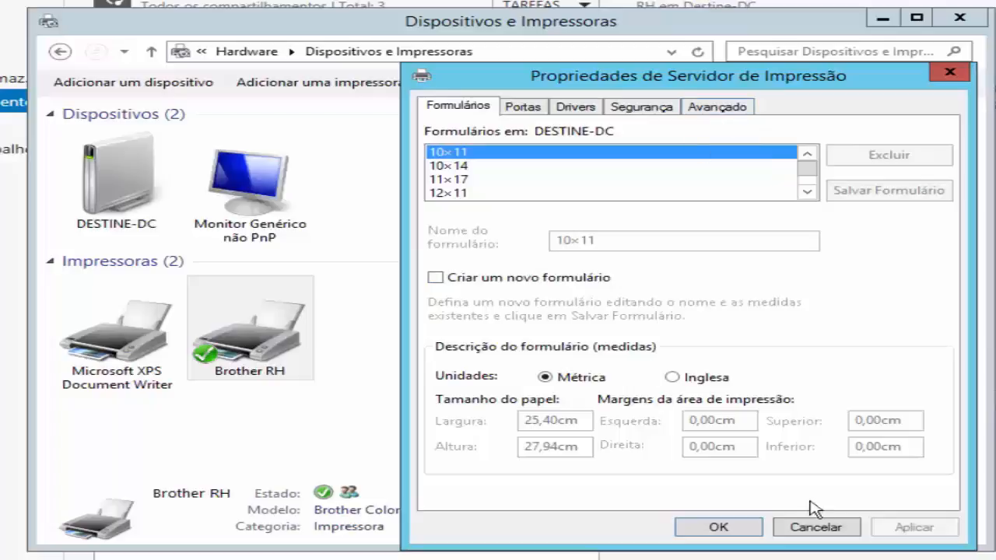
{"action": "left_click", "coordinate": [731, 107]}
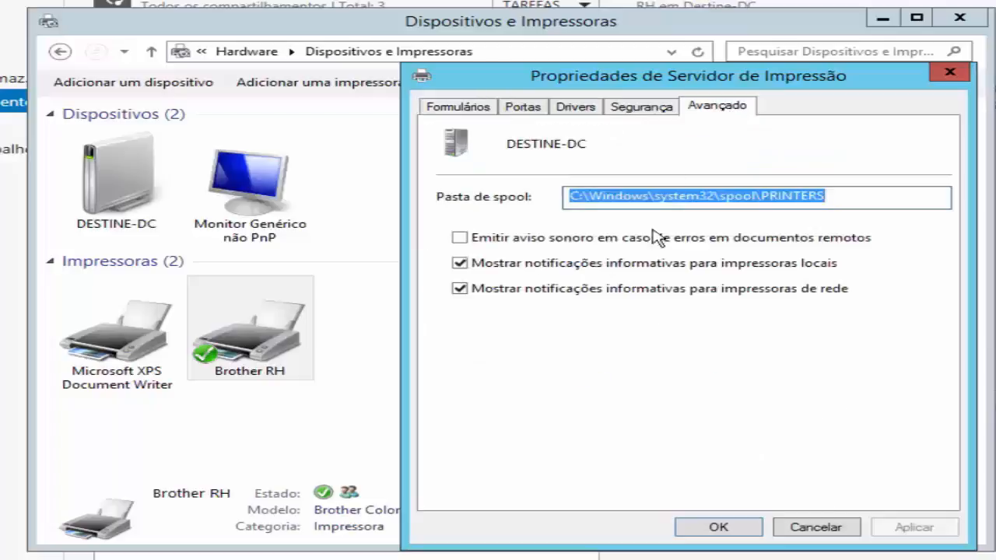
Step: Copy the \spool\PRINTERS portion of the print server's spool folder path
{"action": "left_click_drag", "start_coordinate": [840, 199], "coordinate": [588, 205]}
{"action": "left_click", "coordinate": [836, 196]}
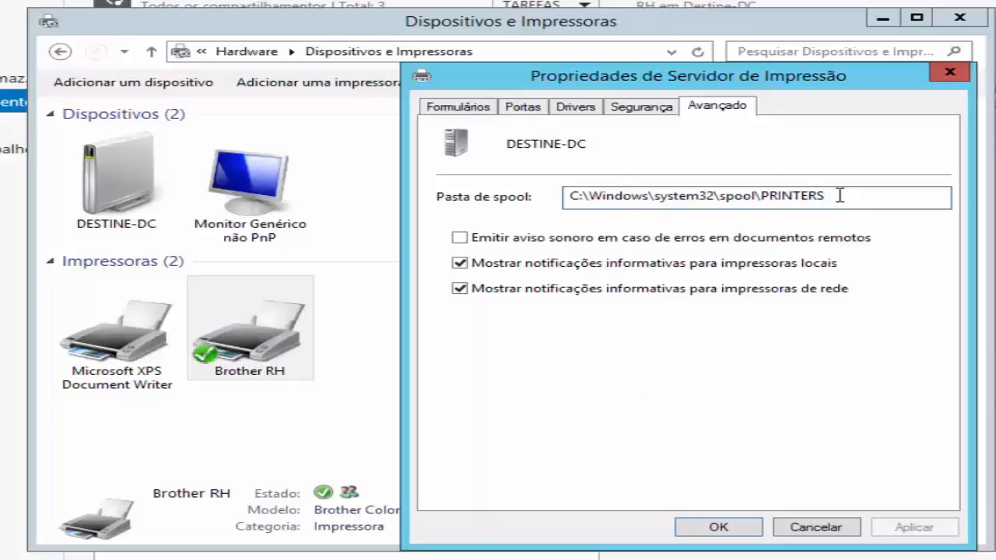
{"action": "left_click_drag", "start_coordinate": [834, 196], "coordinate": [718, 200]}
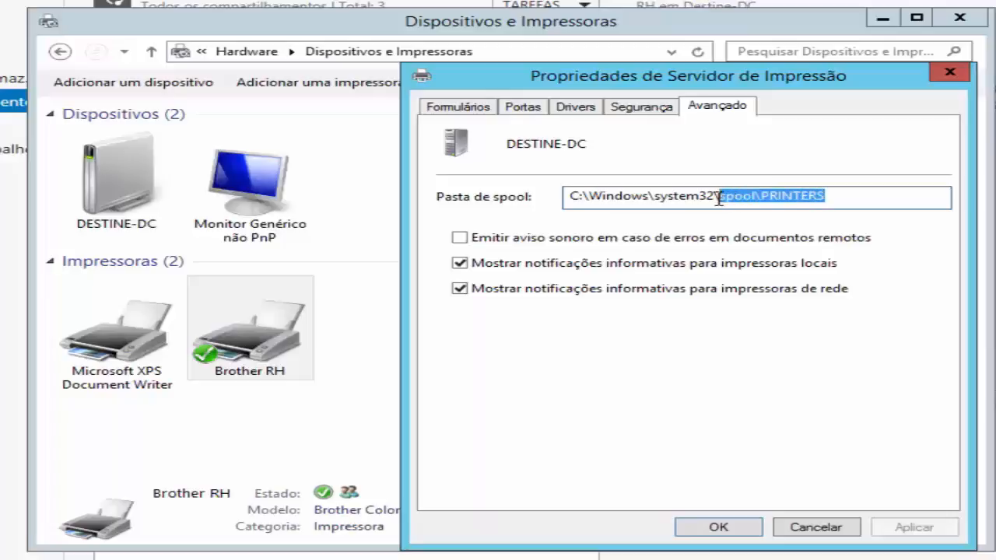
{"action": "right_click", "coordinate": [726, 199]}
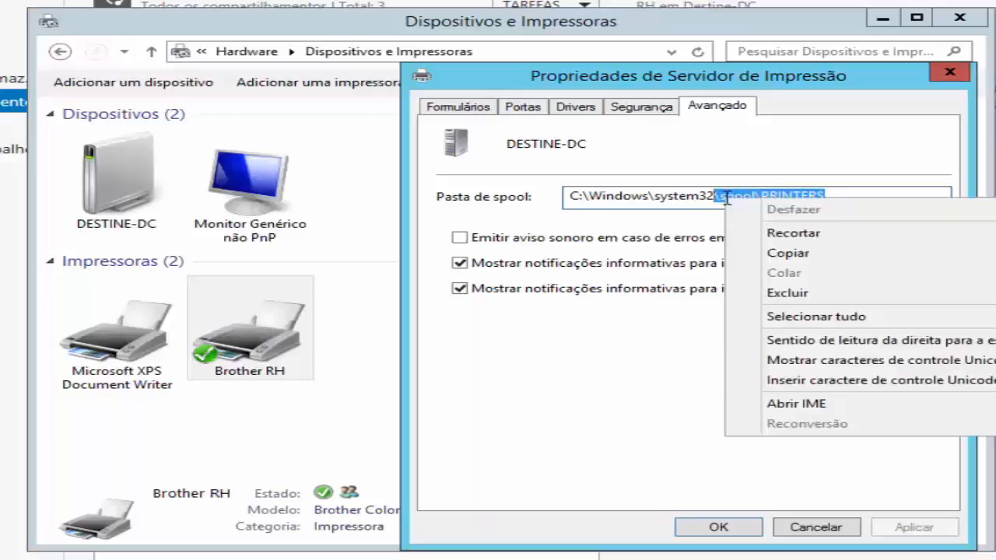
{"action": "left_click", "coordinate": [795, 256]}
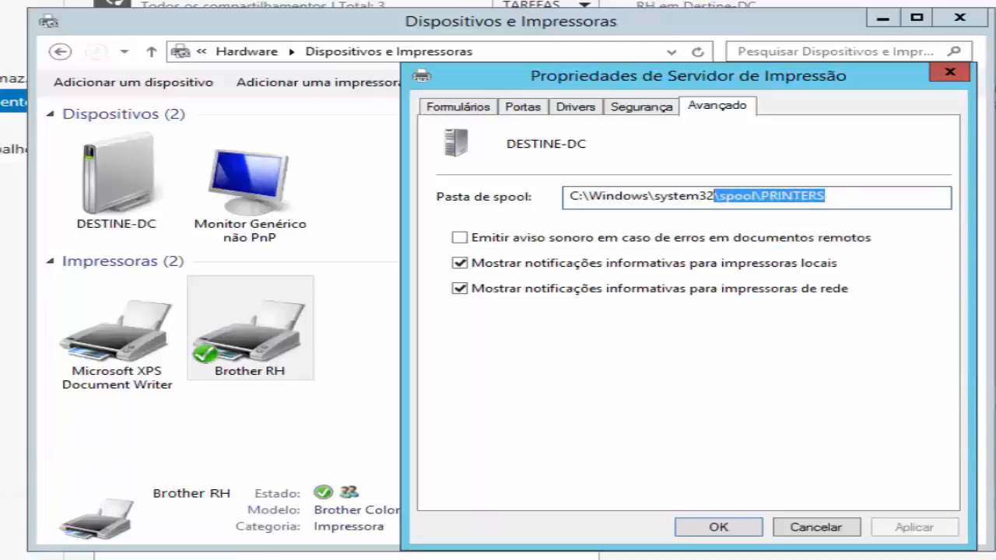
Step: Look at the Disco Local (C:) drive in File Explorer and return to the print server's spool folder path
{"action": "key", "text": "super+e"}
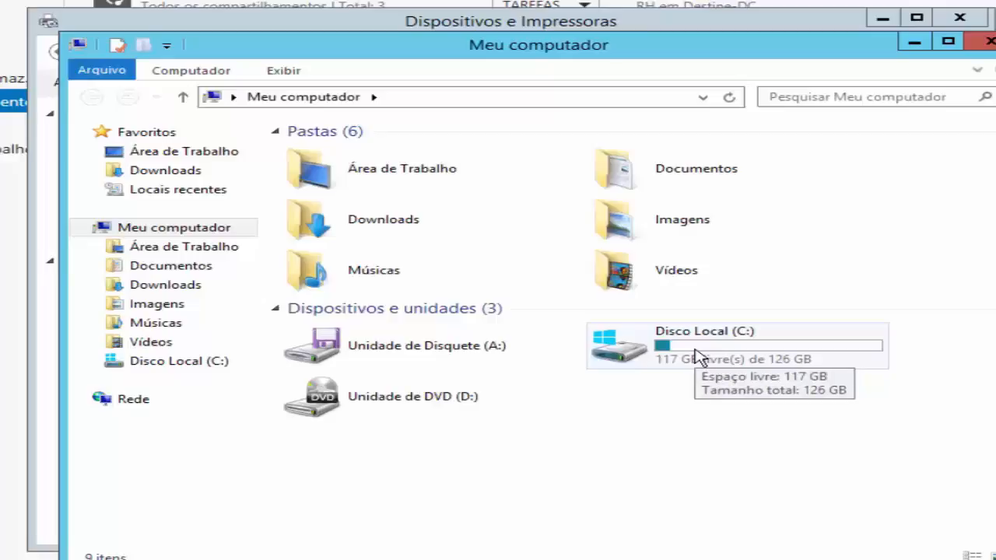
{"action": "right_click", "coordinate": [697, 356]}
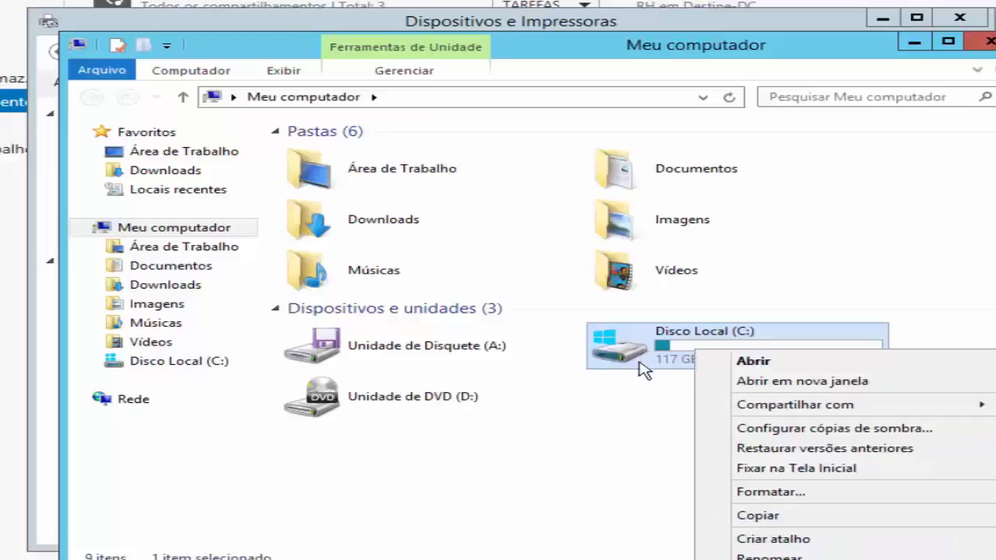
{"action": "left_click", "coordinate": [589, 446]}
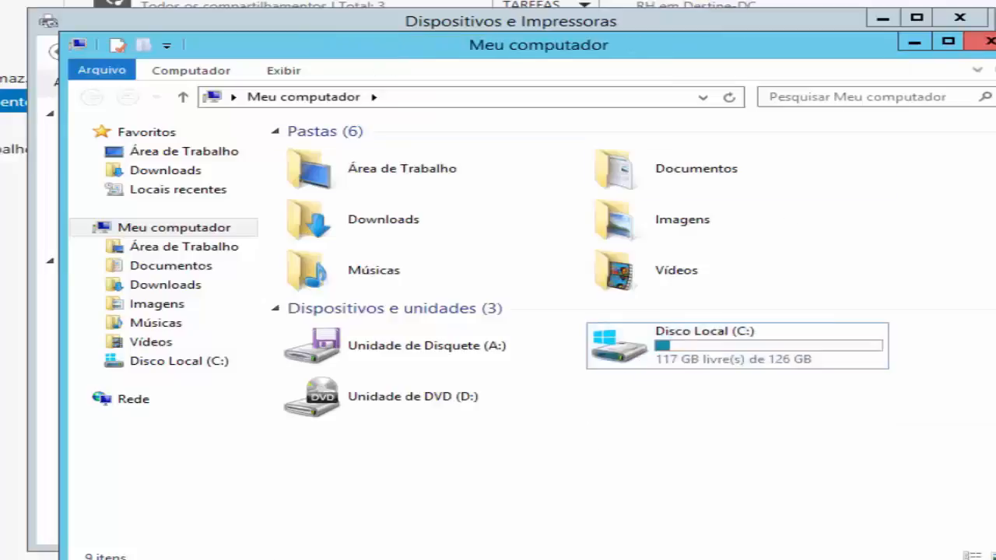
{"action": "left_click", "coordinate": [914, 42]}
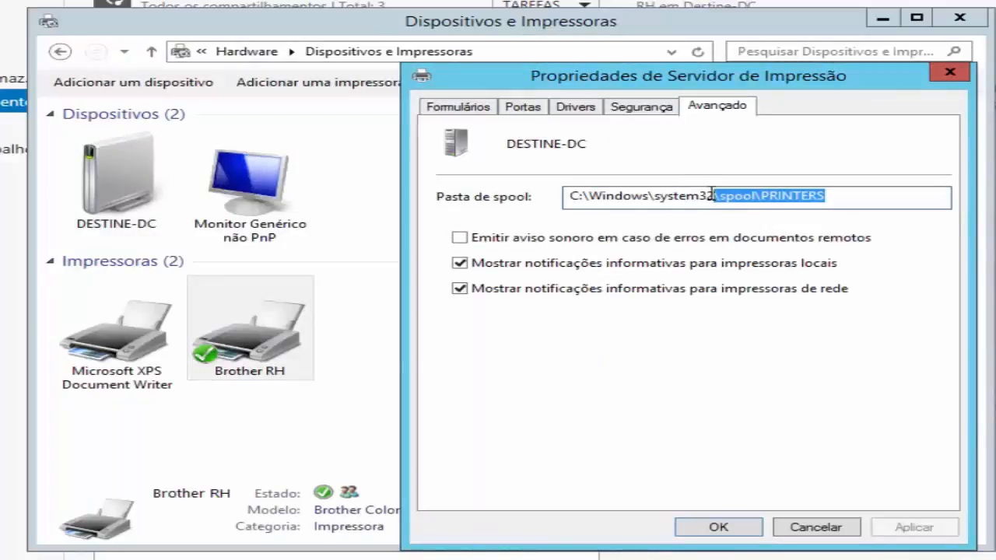
{"action": "left_click", "coordinate": [710, 195]}
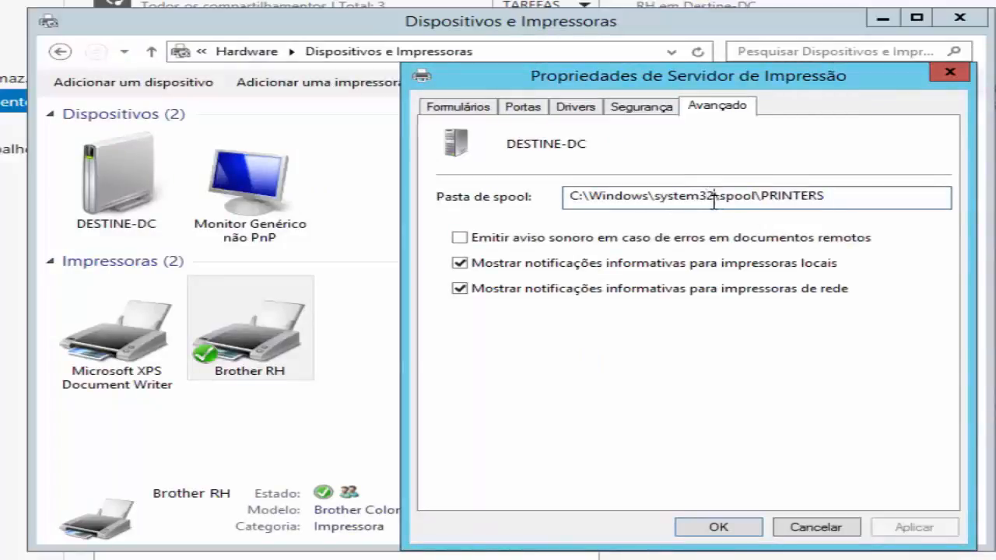
Step: Try setting the print server's spool folder to d:\spool\PRINTERS and discard the change
{"action": "left_click_drag", "start_coordinate": [713, 198], "coordinate": [516, 199]}
{"action": "type", "text": "d:"}
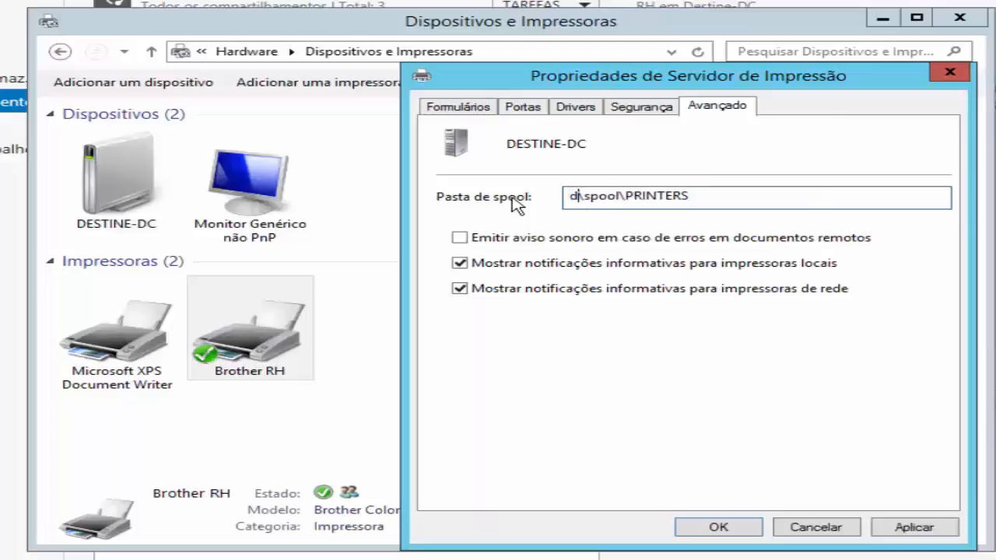
{"action": "double_click", "coordinate": [578, 196]}
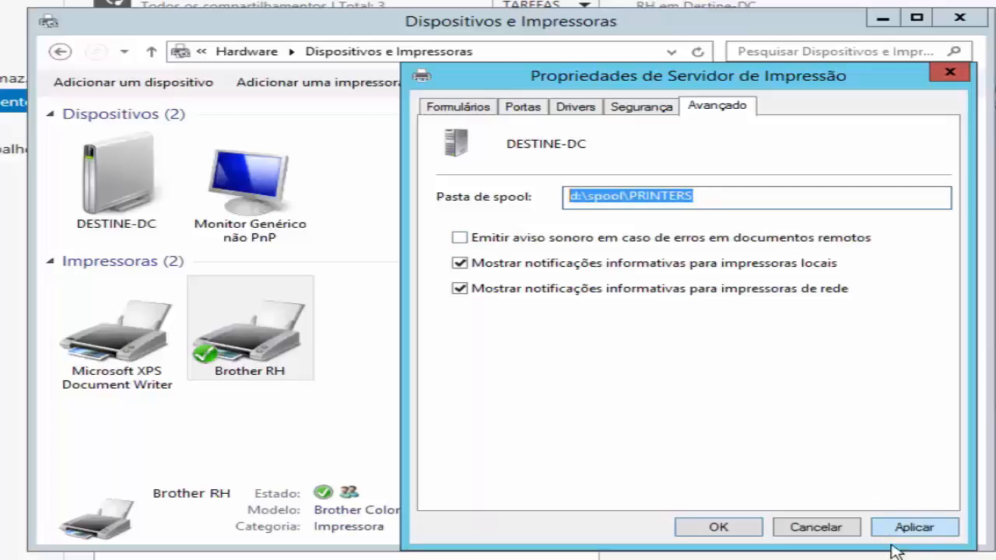
{"action": "left_click", "coordinate": [809, 527]}
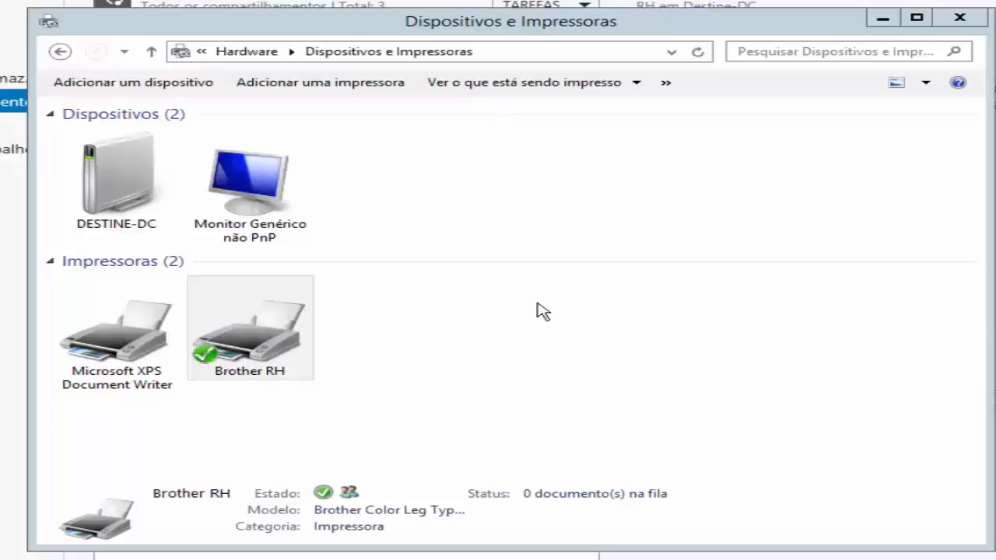
{"action": "right_click", "coordinate": [227, 315]}
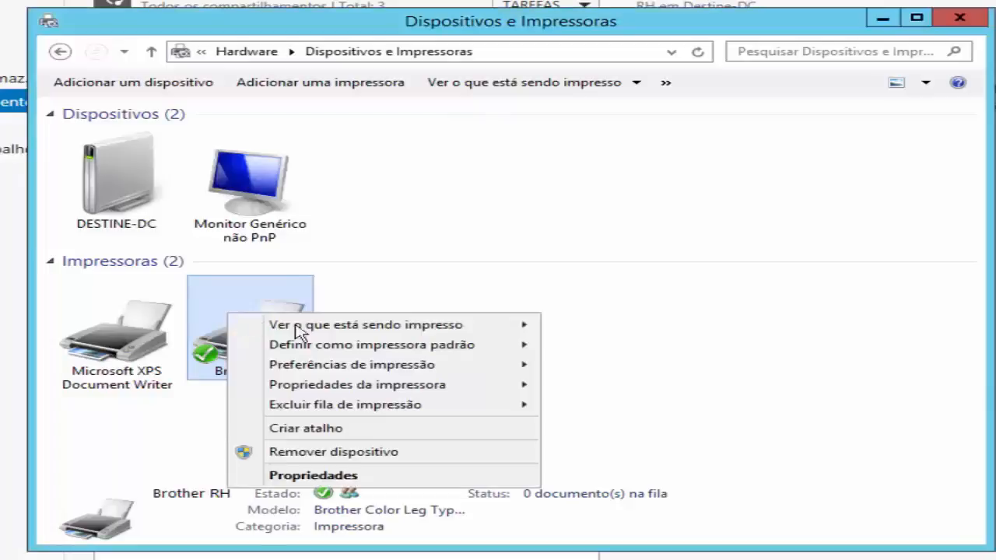
{"action": "mouse_move", "coordinate": [480, 376]}
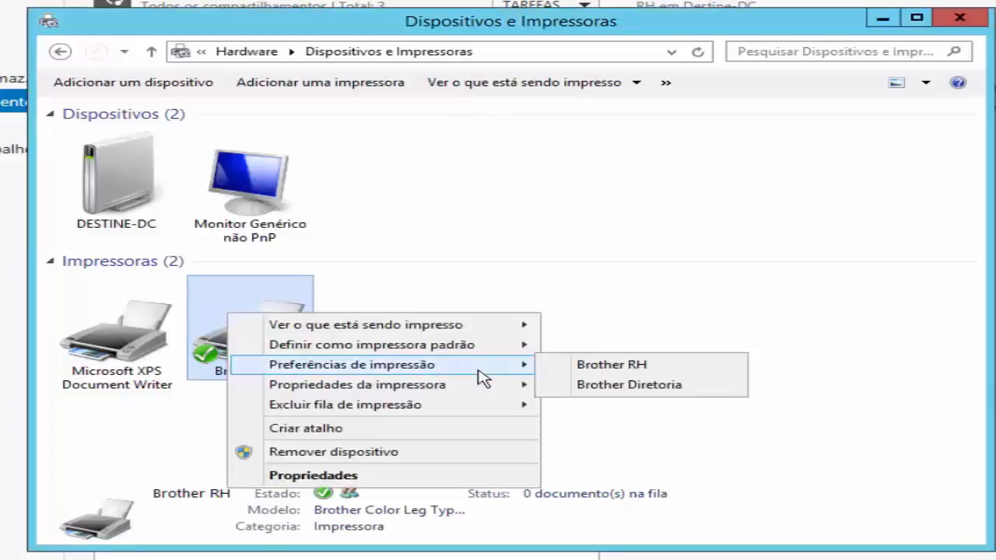
{"action": "left_click", "coordinate": [672, 366]}
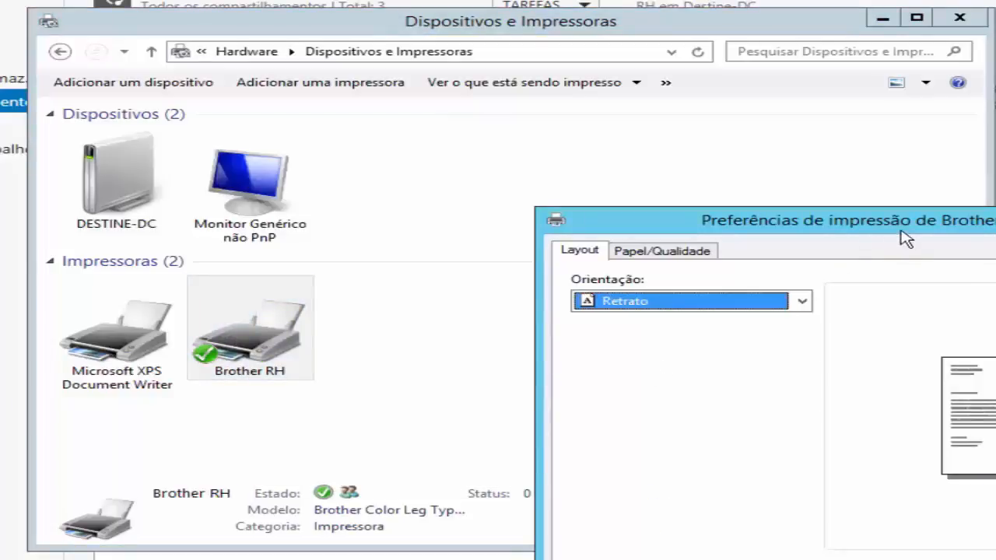
{"action": "key", "text": "Escape"}
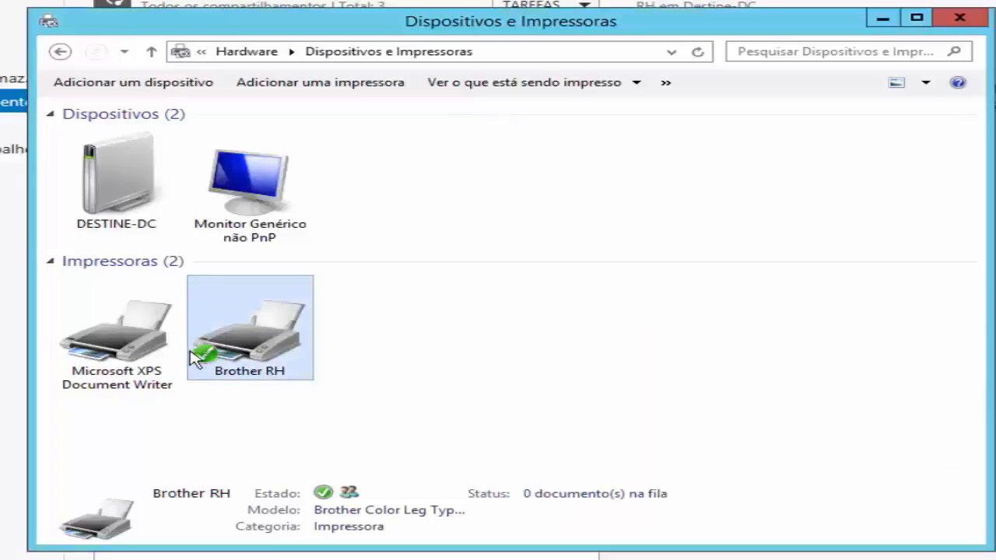
Step: Open the Brother RH printer properties and review its sharing settings and the RH group's security permissions
{"action": "right_click", "coordinate": [221, 341]}
{"action": "mouse_move", "coordinate": [365, 420]}
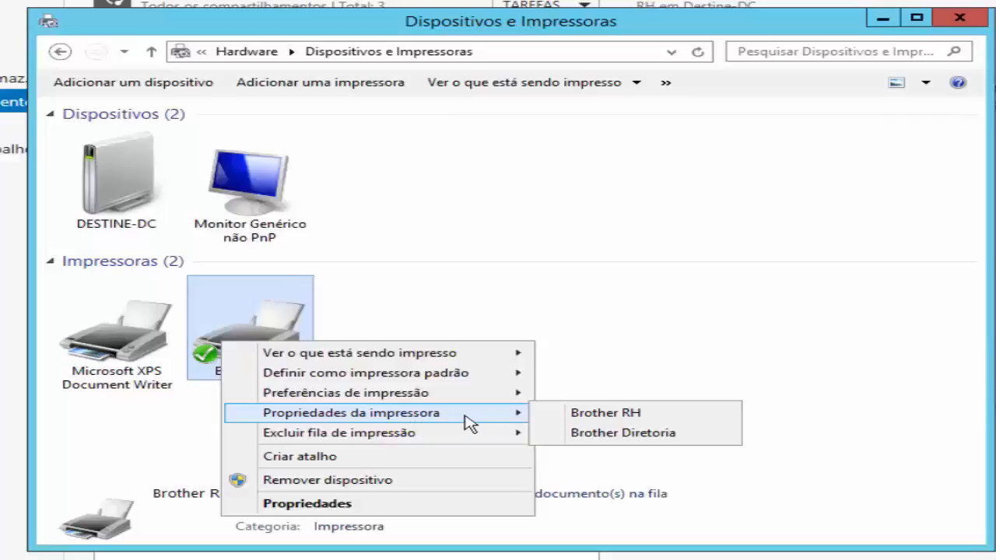
{"action": "left_click", "coordinate": [627, 427]}
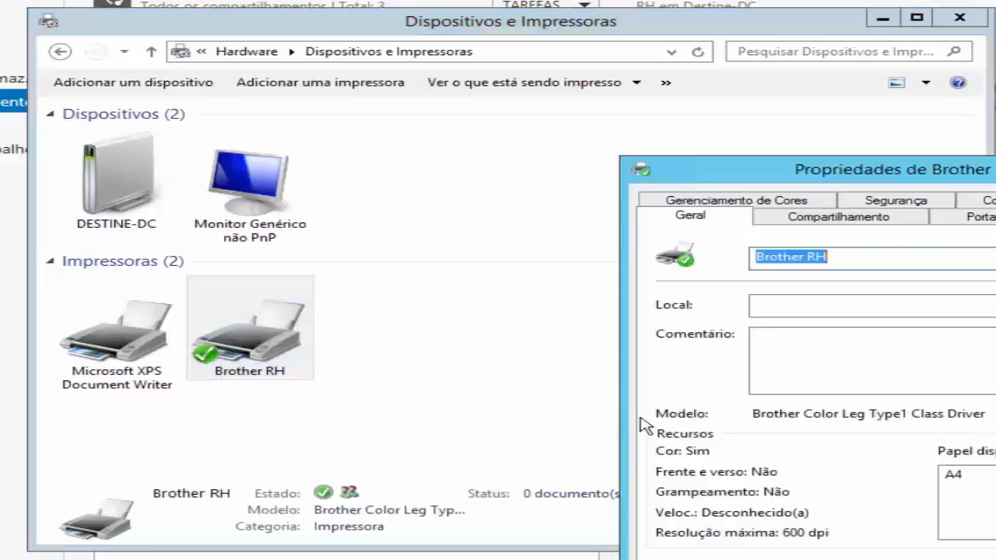
{"action": "left_click_drag", "start_coordinate": [900, 166], "coordinate": [642, 85]}
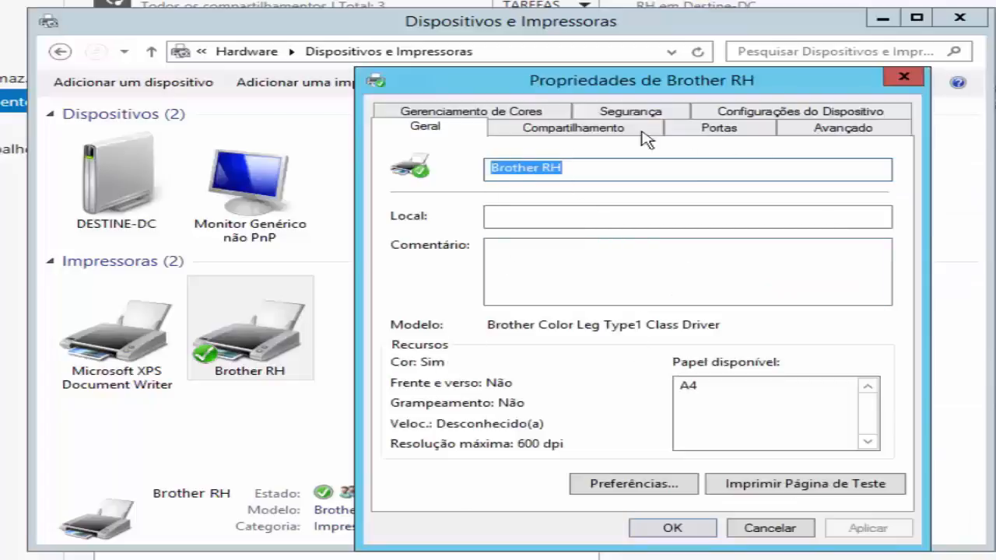
{"action": "left_click", "coordinate": [585, 131]}
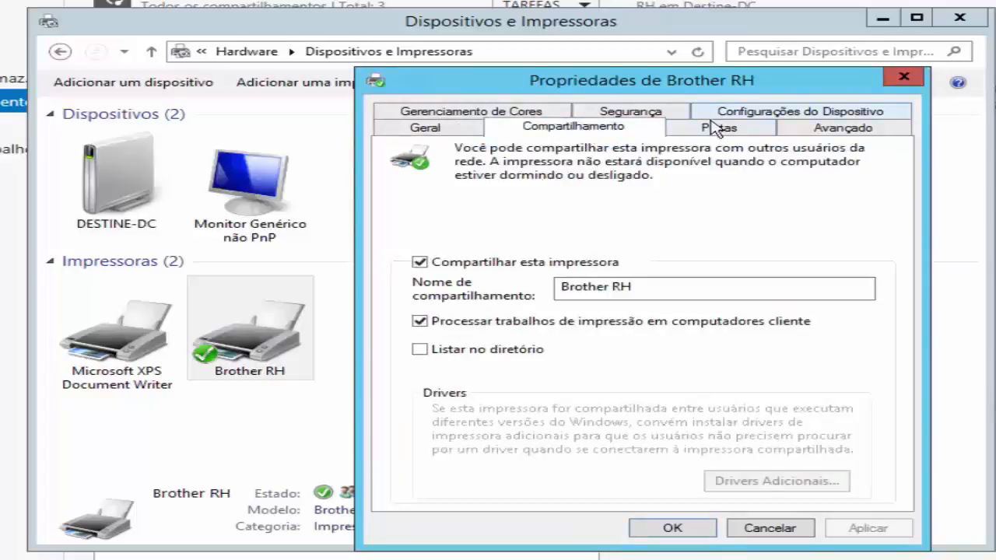
{"action": "left_click", "coordinate": [645, 114]}
{"action": "left_click", "coordinate": [459, 201]}
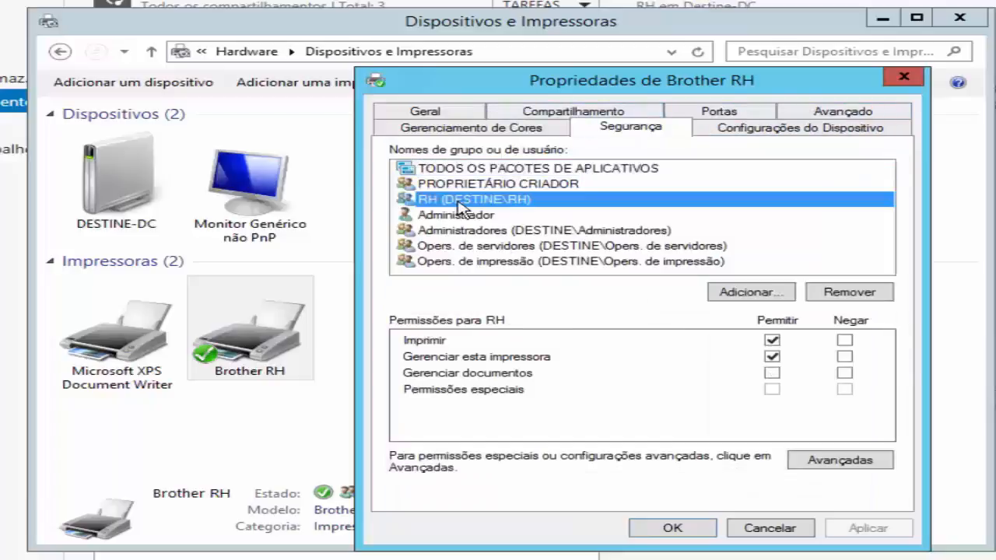
Step: Review Brother RH's device settings, advanced availability and priority options, security and ports, and close its properties without changes
{"action": "left_click", "coordinate": [764, 128]}
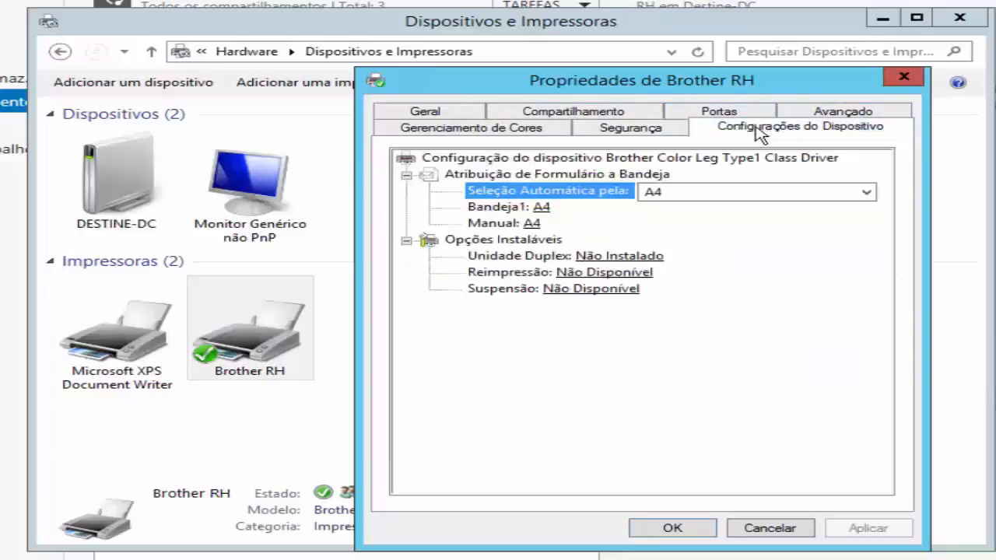
{"action": "left_click", "coordinate": [859, 118]}
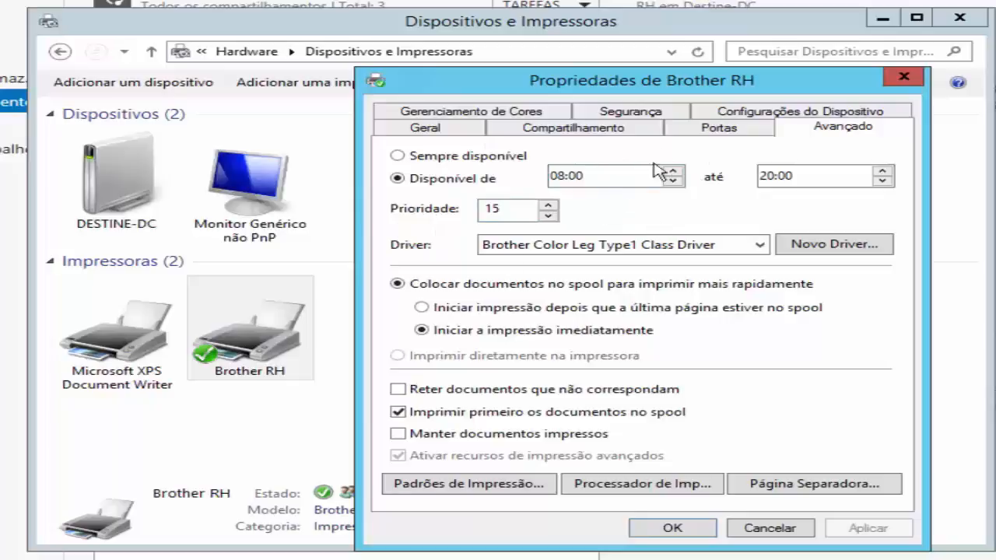
{"action": "left_click", "coordinate": [630, 115]}
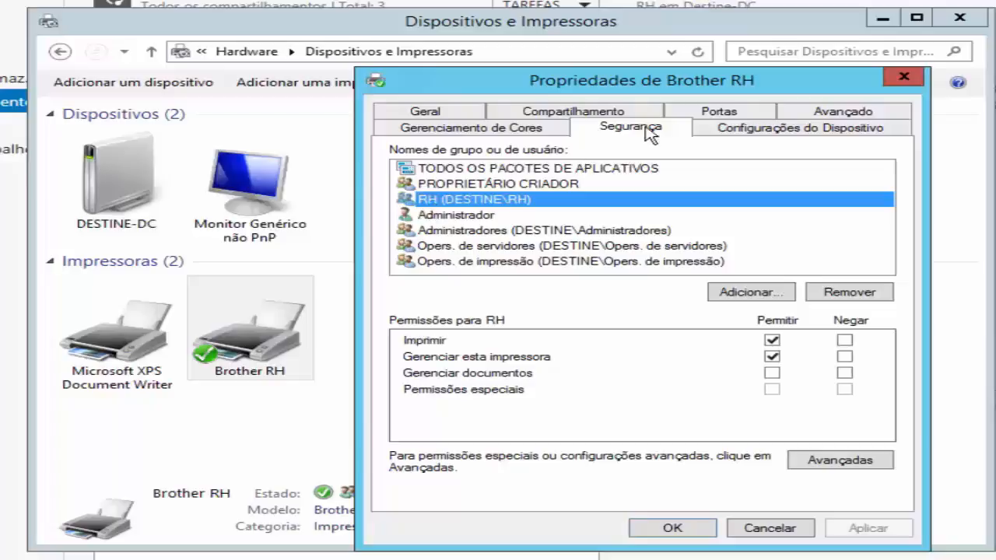
{"action": "left_click", "coordinate": [718, 111]}
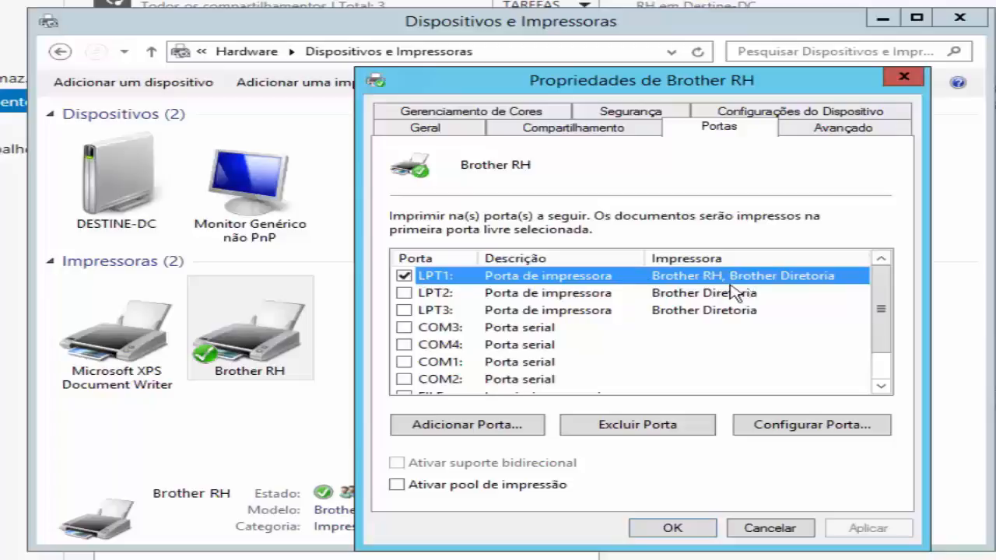
{"action": "left_click", "coordinate": [782, 528]}
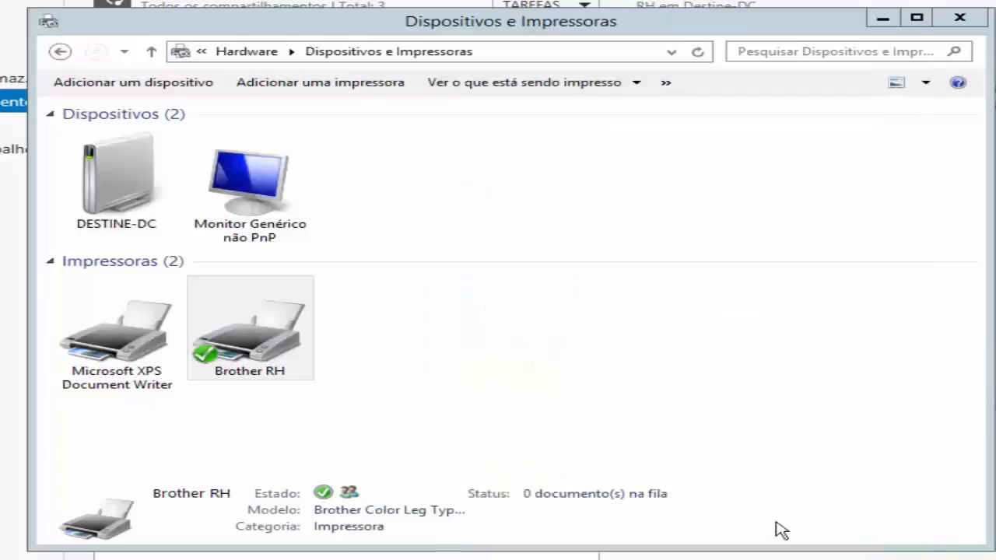
Step: Open the Brother Diretoria printer properties and examine its device settings and its port and pooling configuration
{"action": "right_click", "coordinate": [253, 313]}
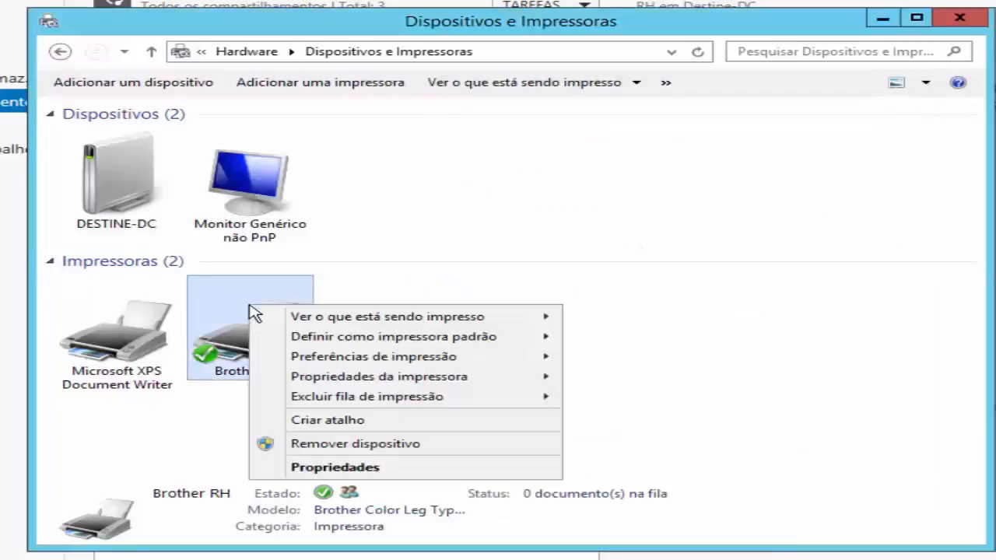
{"action": "mouse_move", "coordinate": [486, 383]}
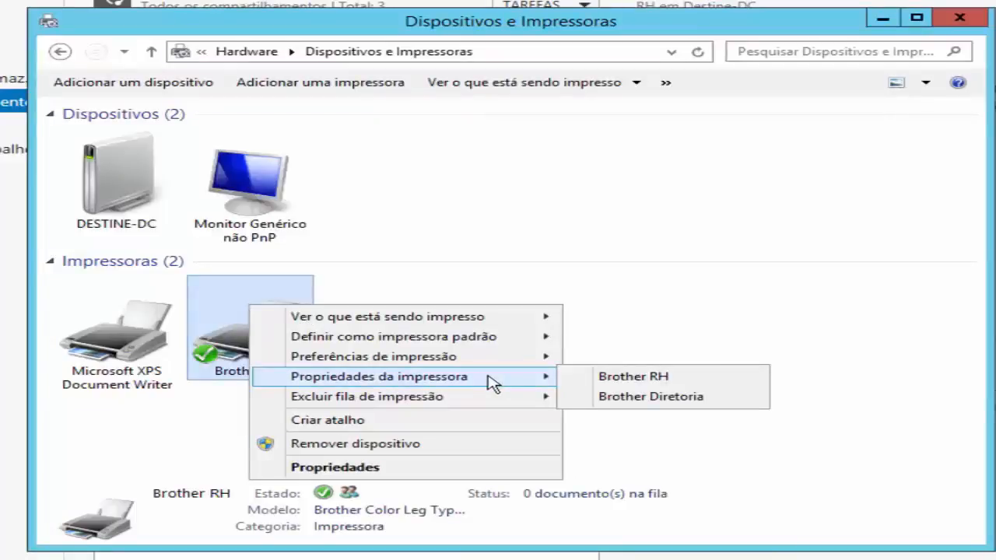
{"action": "left_click", "coordinate": [591, 398]}
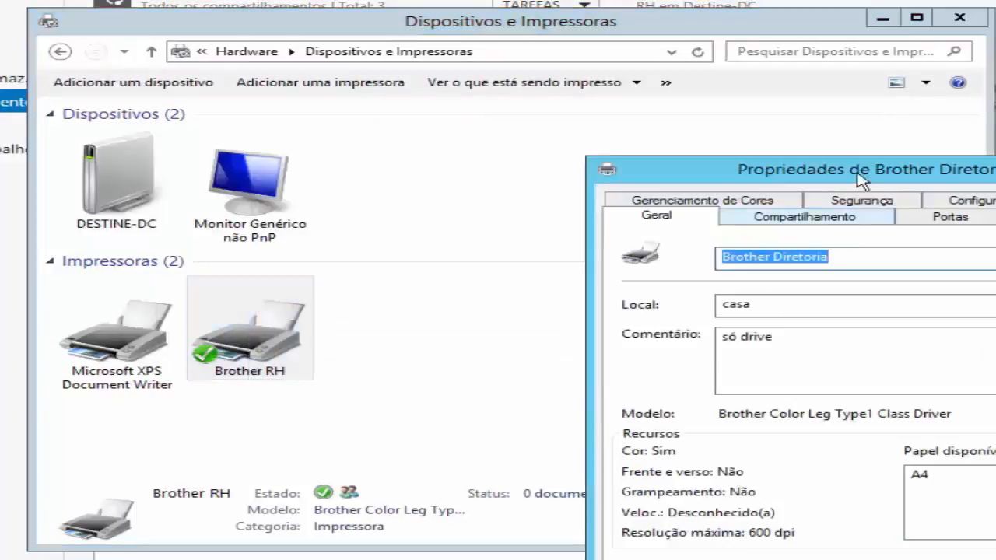
{"action": "left_click_drag", "start_coordinate": [860, 179], "coordinate": [665, 84]}
{"action": "left_click", "coordinate": [784, 123]}
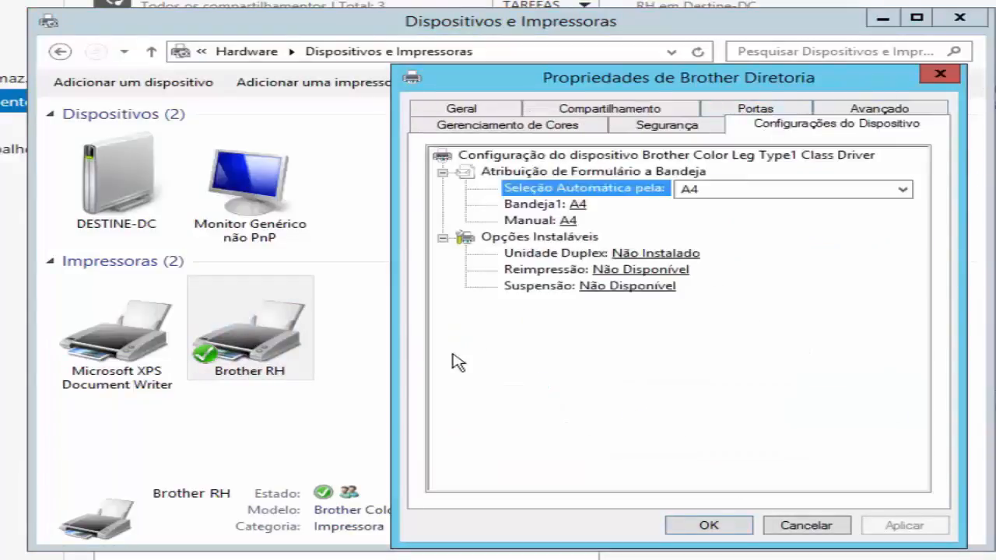
{"action": "left_click", "coordinate": [780, 109]}
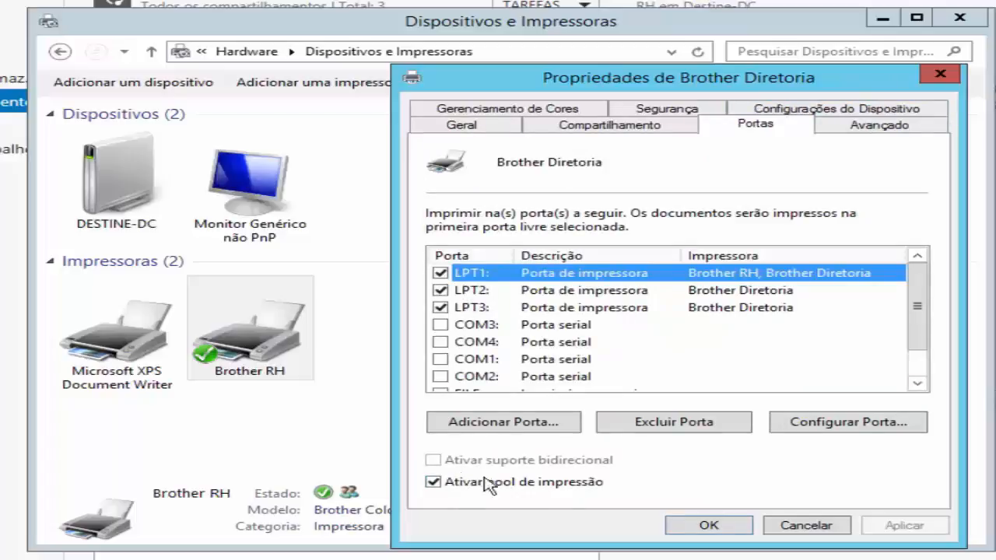
Step: Deselect and reselect ports LPT2 and LPT3 for Brother Diretoria and close its properties
{"action": "left_click", "coordinate": [479, 296]}
{"action": "left_click", "coordinate": [480, 305]}
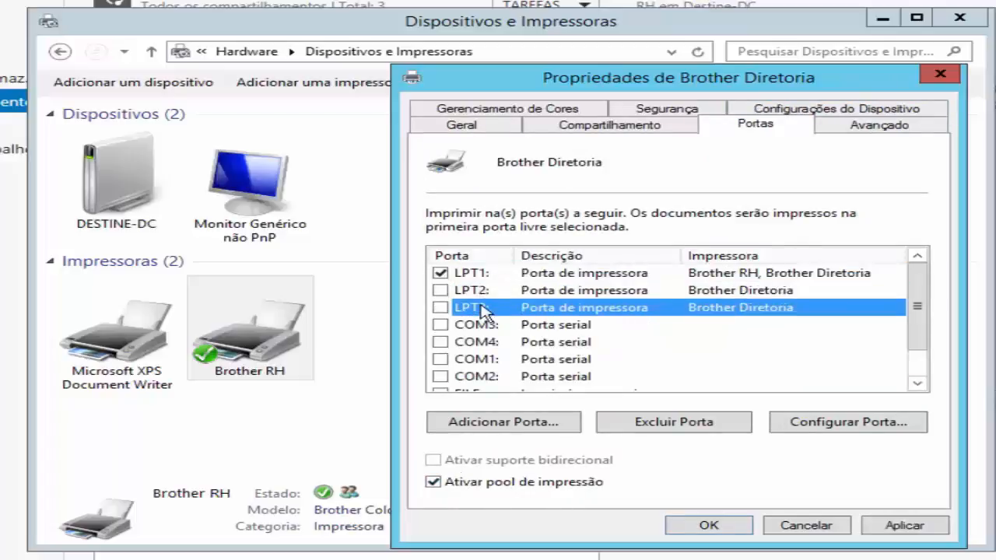
{"action": "left_click", "coordinate": [440, 290]}
{"action": "left_click", "coordinate": [443, 306]}
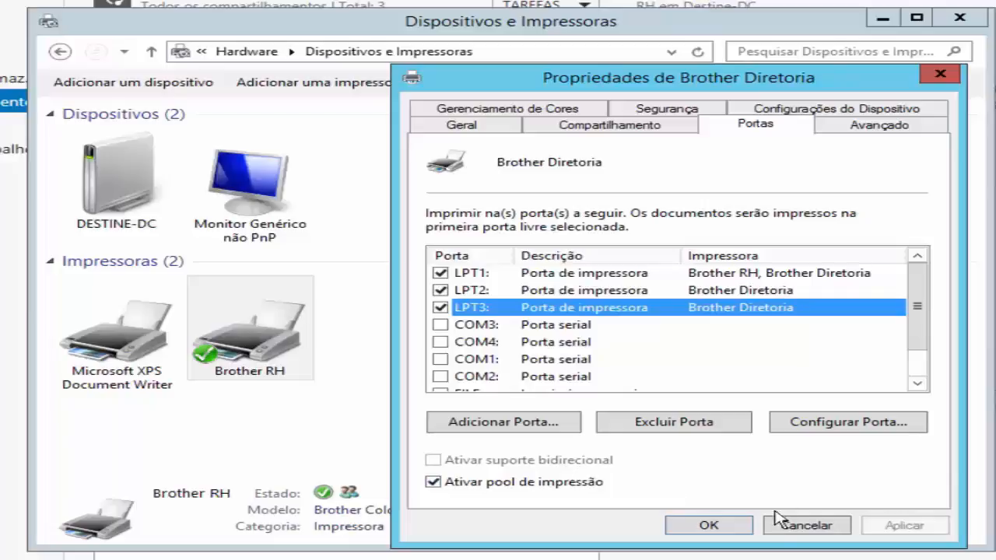
{"action": "left_click", "coordinate": [816, 527]}
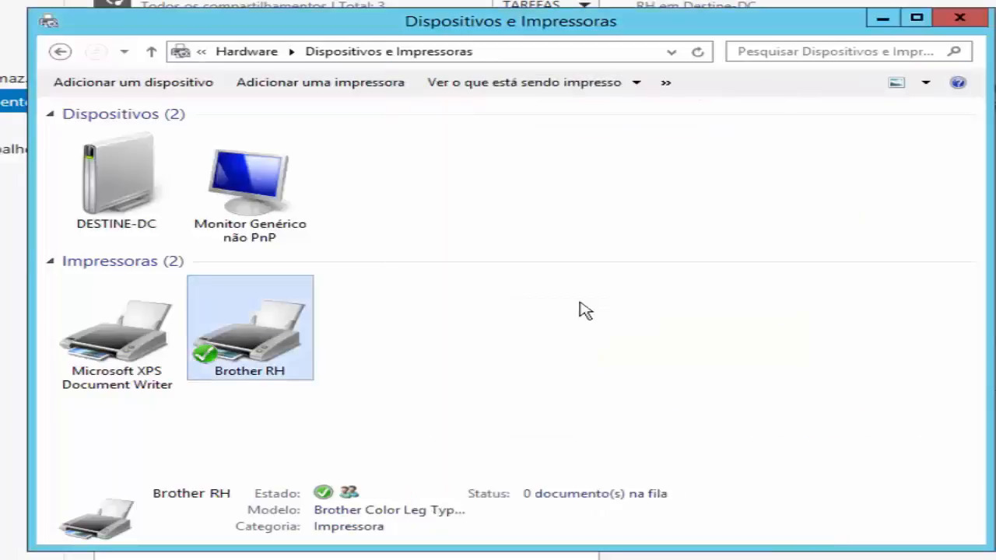